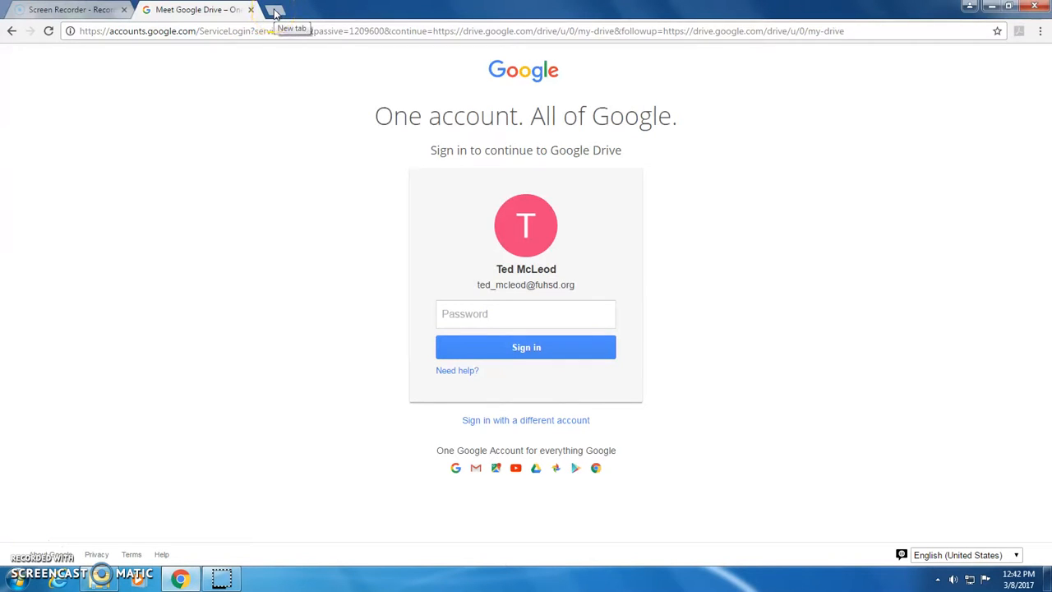
Step: Search the web for "goggle desktop client" in a new browser tab
{"action": "left_click", "coordinate": [275, 14]}
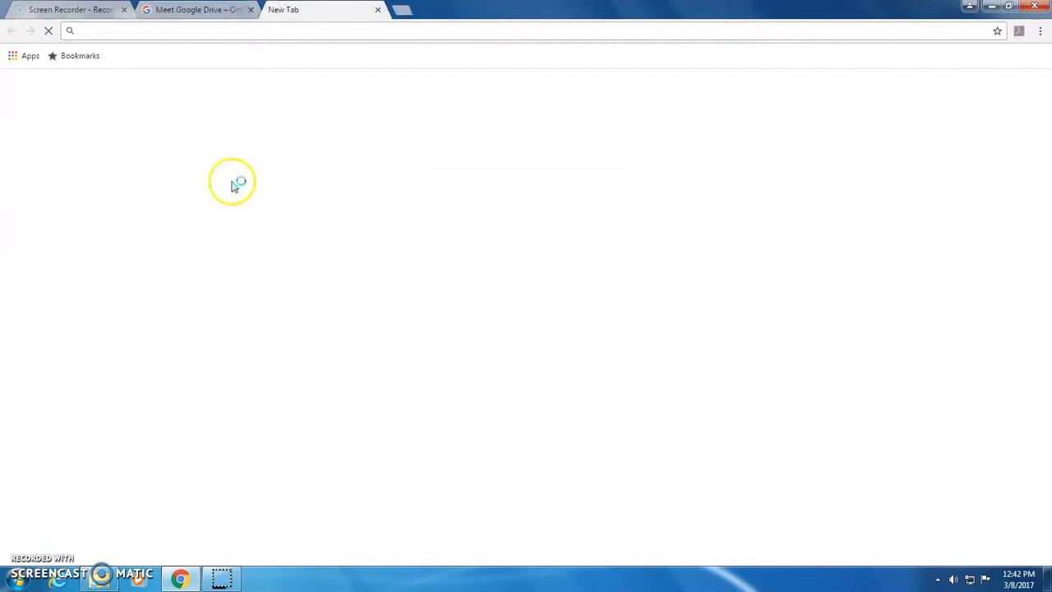
{"action": "type", "text": "gog"}
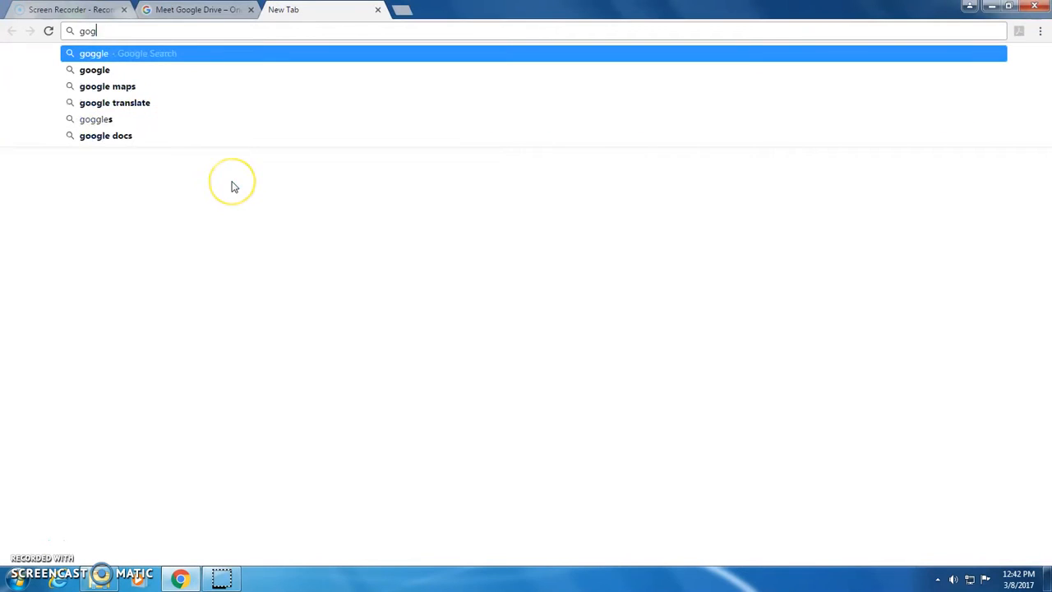
{"action": "type", "text": "gle des"}
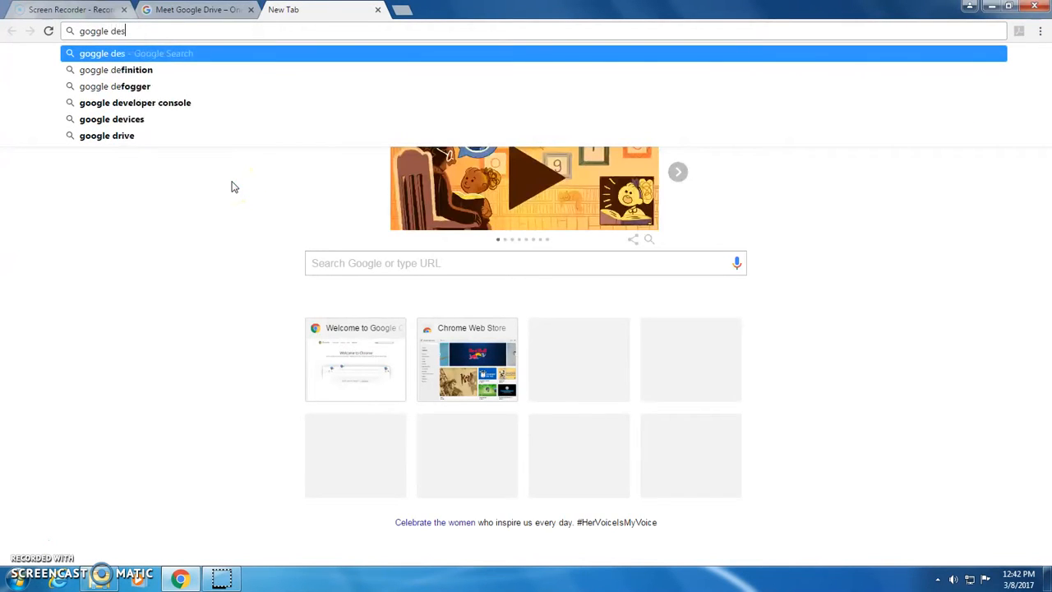
{"action": "type", "text": "ktop client"}
{"action": "key", "text": "Escape"}
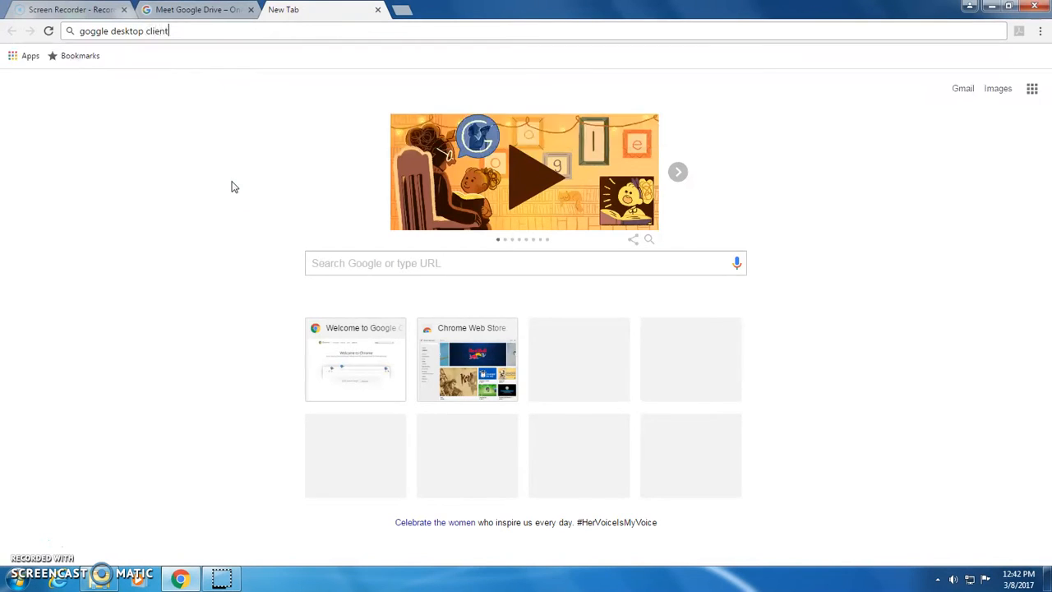
{"action": "key", "text": "Return"}
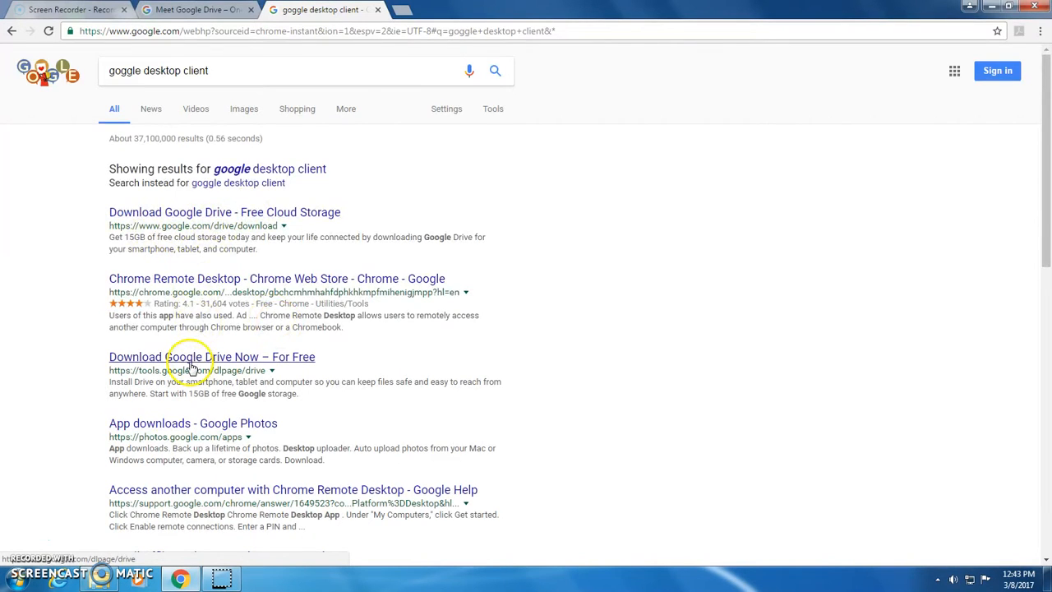
Step: Open the "Download Google Drive Now – For Free" search result and view the device choices offered for downloading Drive
{"action": "scroll", "coordinate": [189, 367], "scroll_direction": "down", "scroll_amount": 1}
{"action": "left_click", "coordinate": [202, 292]}
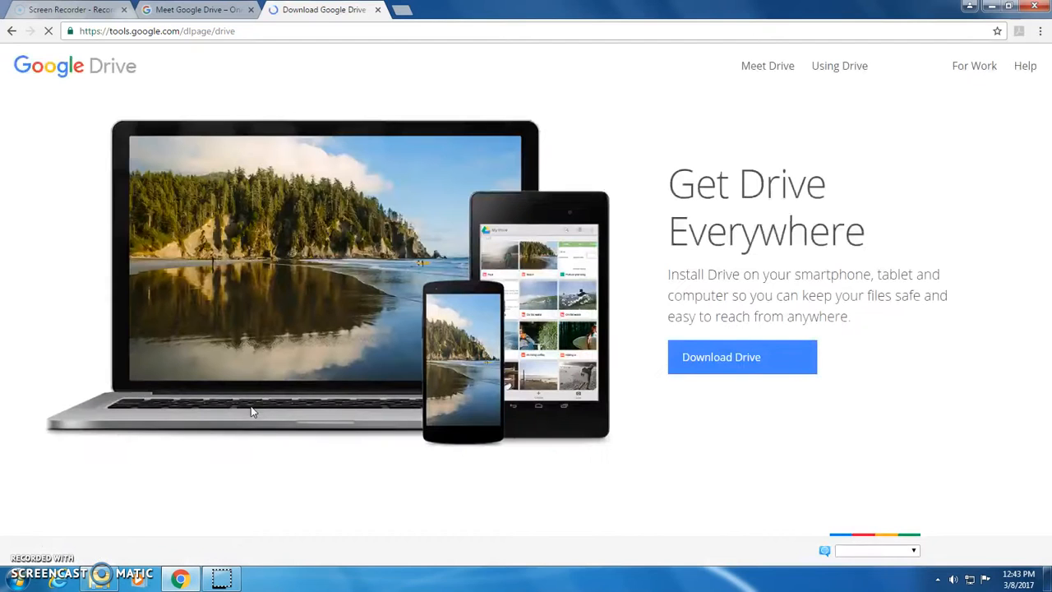
{"action": "mouse_move", "coordinate": [789, 364]}
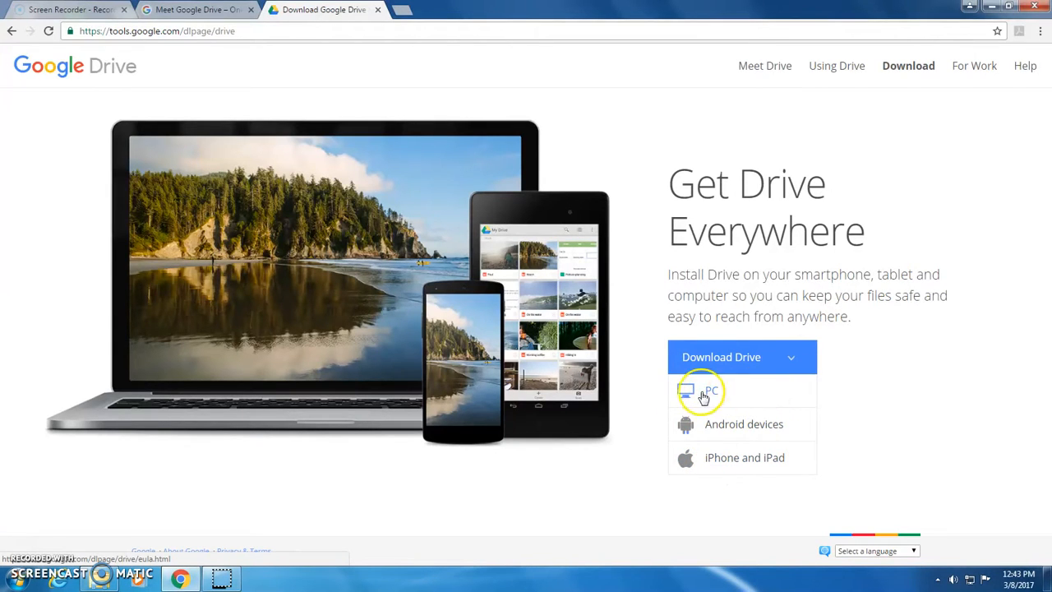
{"action": "mouse_move", "coordinate": [730, 366]}
{"action": "left_click", "coordinate": [786, 357]}
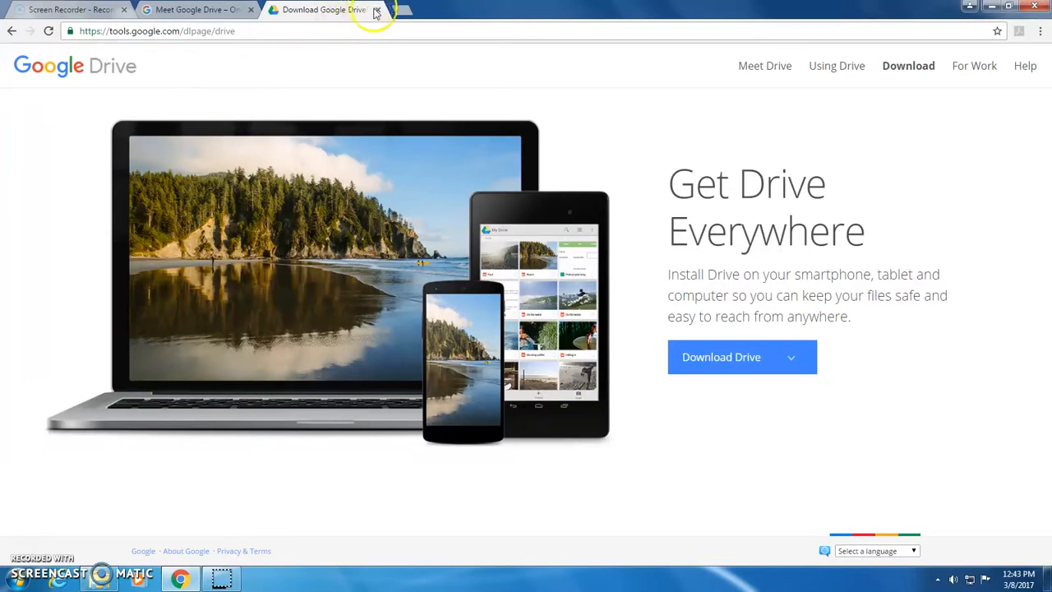
Step: Return to the Google Drive sign-in page and sign in with the account password
{"action": "left_click", "coordinate": [203, 11]}
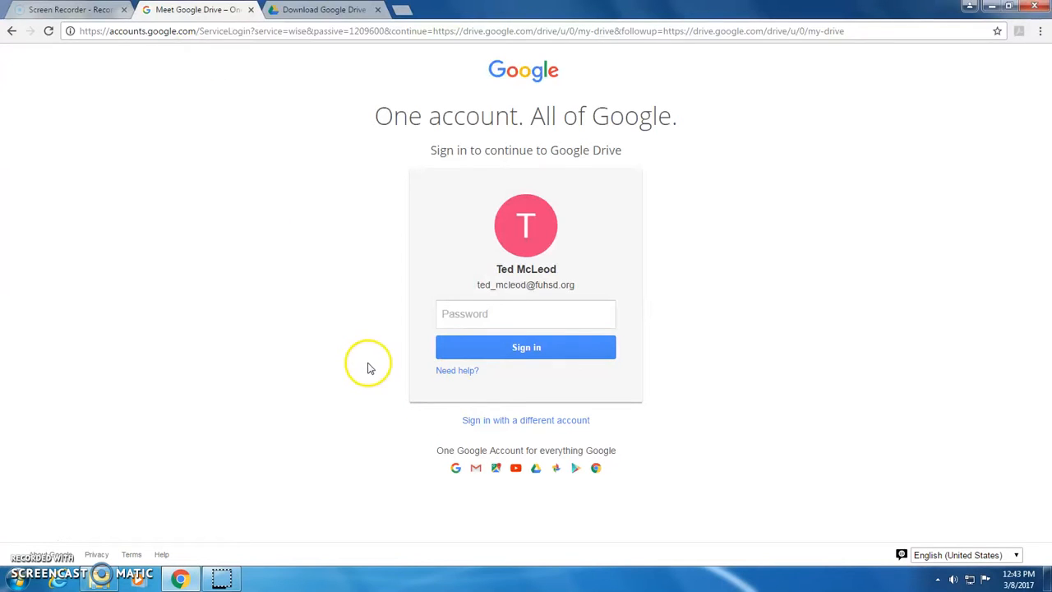
{"action": "left_click", "coordinate": [488, 312]}
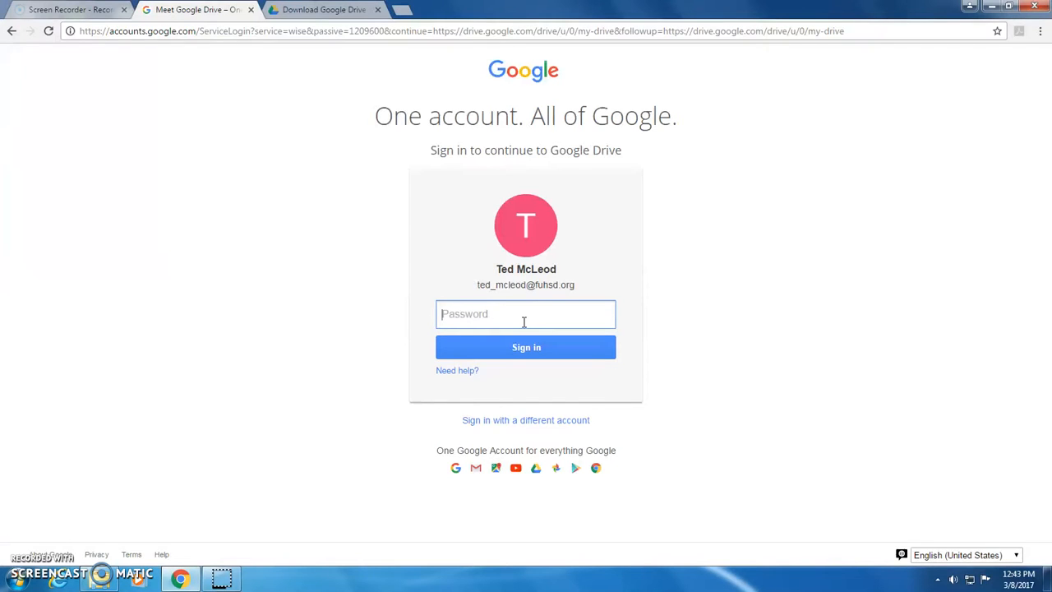
{"action": "left_click", "coordinate": [501, 320]}
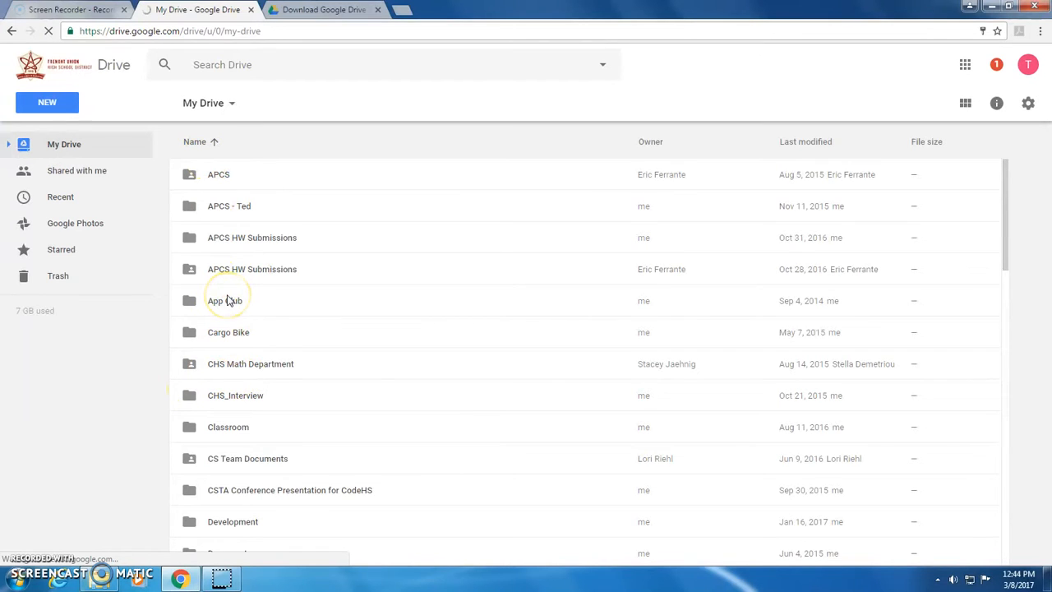
Step: Find the "Java Google Drive Demo 2016-2017" folder in My Drive and open it
{"action": "scroll", "coordinate": [336, 441], "scroll_direction": "down", "scroll_amount": 2}
{"action": "scroll", "coordinate": [256, 449], "scroll_direction": "down", "scroll_amount": 2}
{"action": "scroll", "coordinate": [256, 449], "scroll_direction": "down", "scroll_amount": 5}
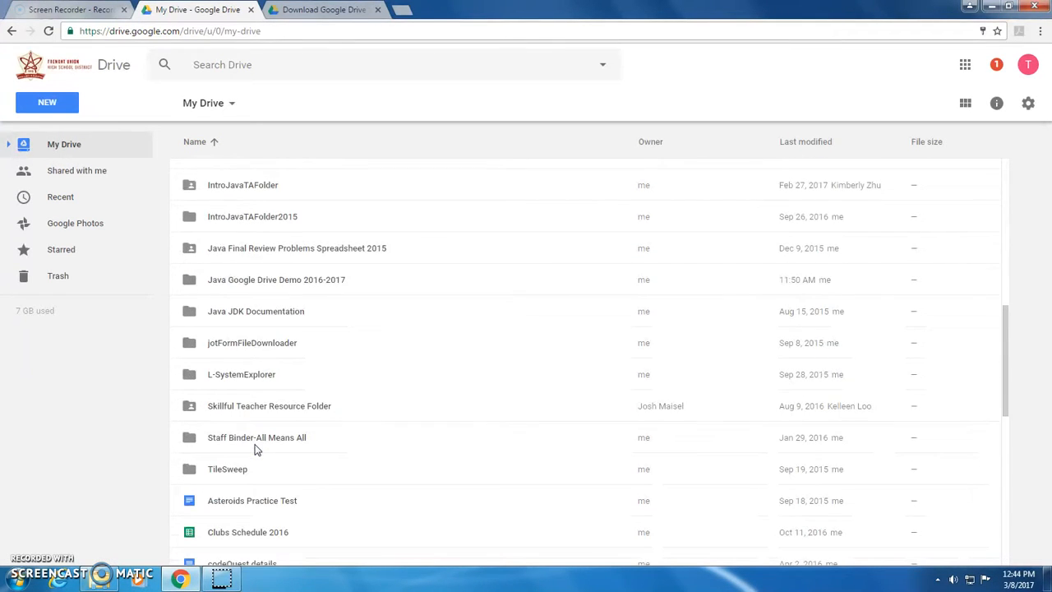
{"action": "scroll", "coordinate": [256, 449], "scroll_direction": "up", "scroll_amount": 7}
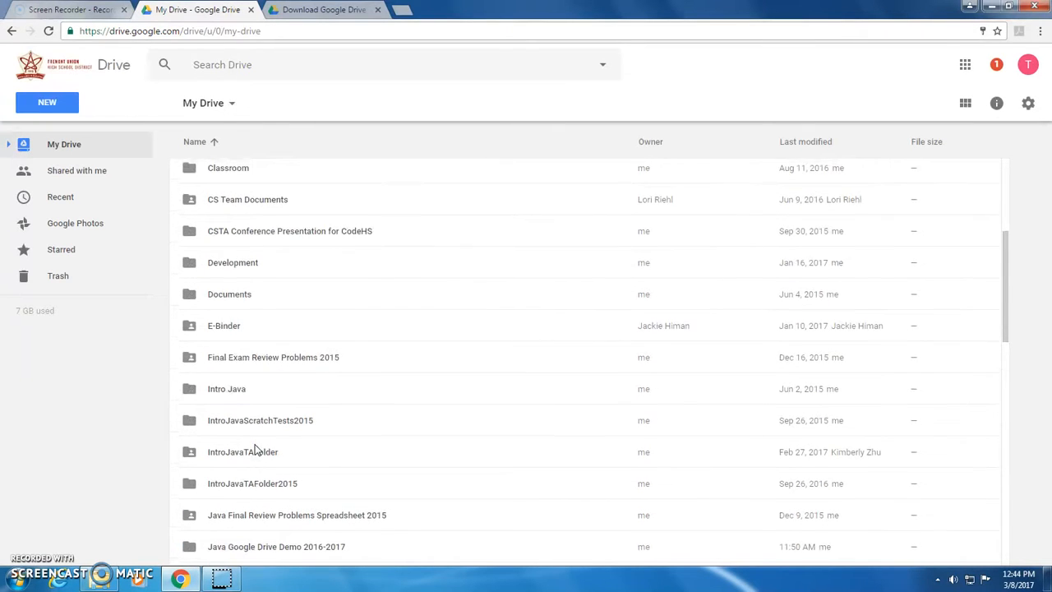
{"action": "left_click", "coordinate": [243, 409]}
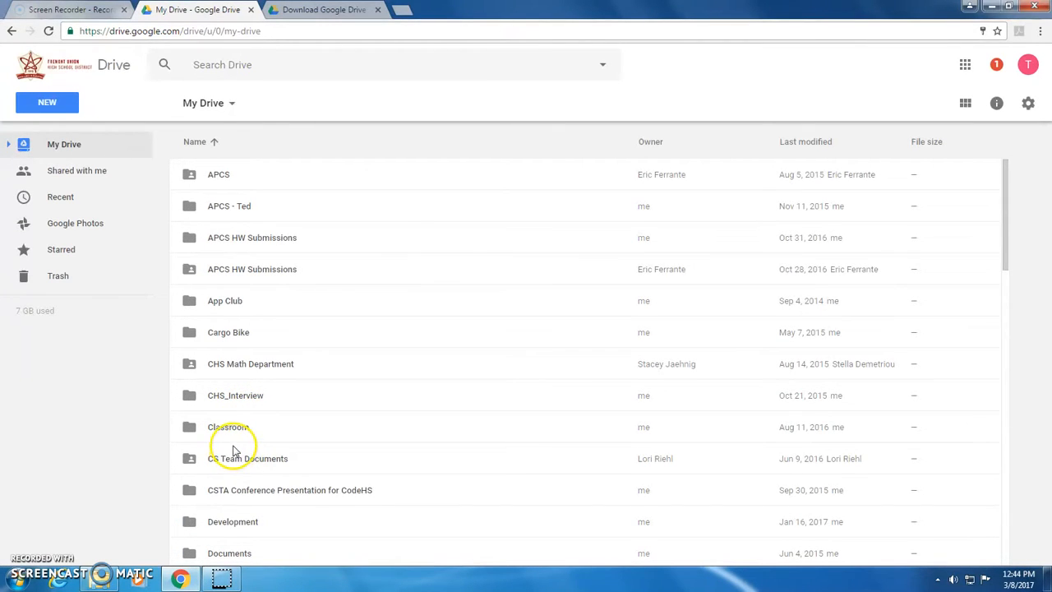
{"action": "scroll", "coordinate": [233, 488], "scroll_direction": "down", "scroll_amount": 3}
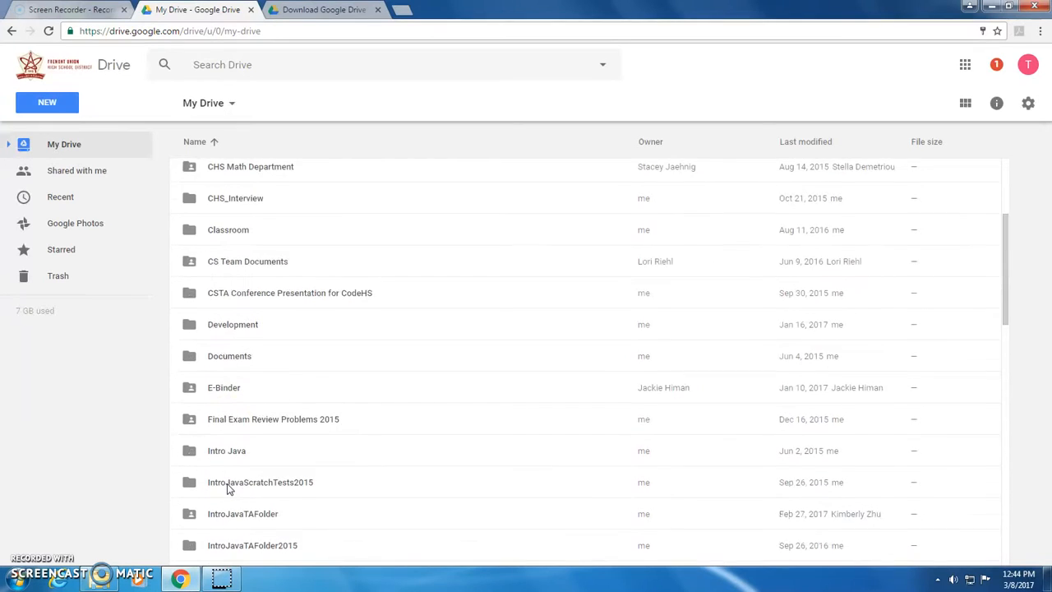
{"action": "scroll", "coordinate": [229, 488], "scroll_direction": "down", "scroll_amount": 2}
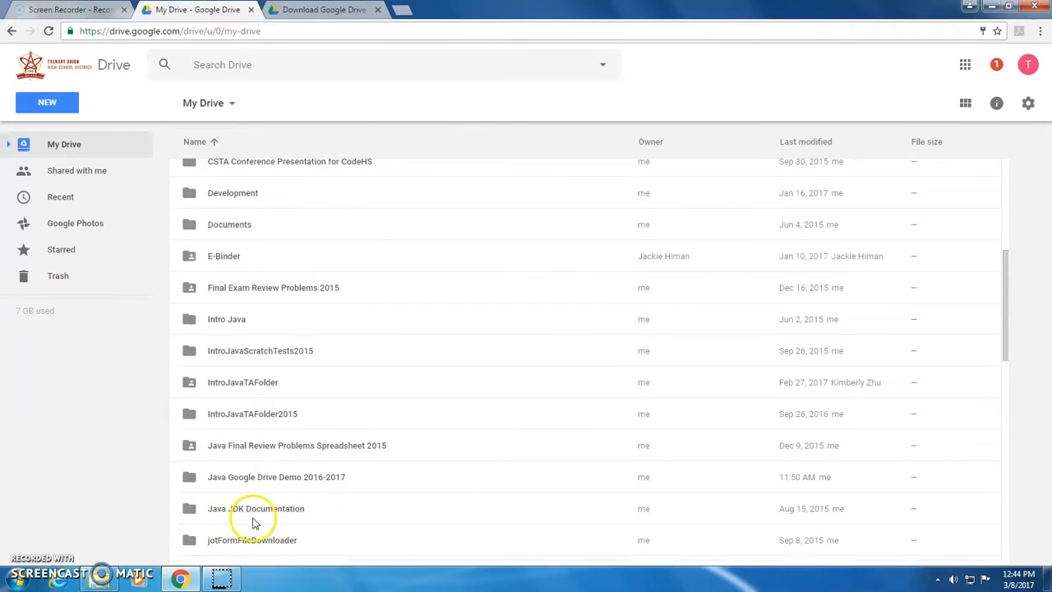
{"action": "scroll", "coordinate": [231, 516], "scroll_direction": "down", "scroll_amount": 1}
{"action": "left_click", "coordinate": [233, 411]}
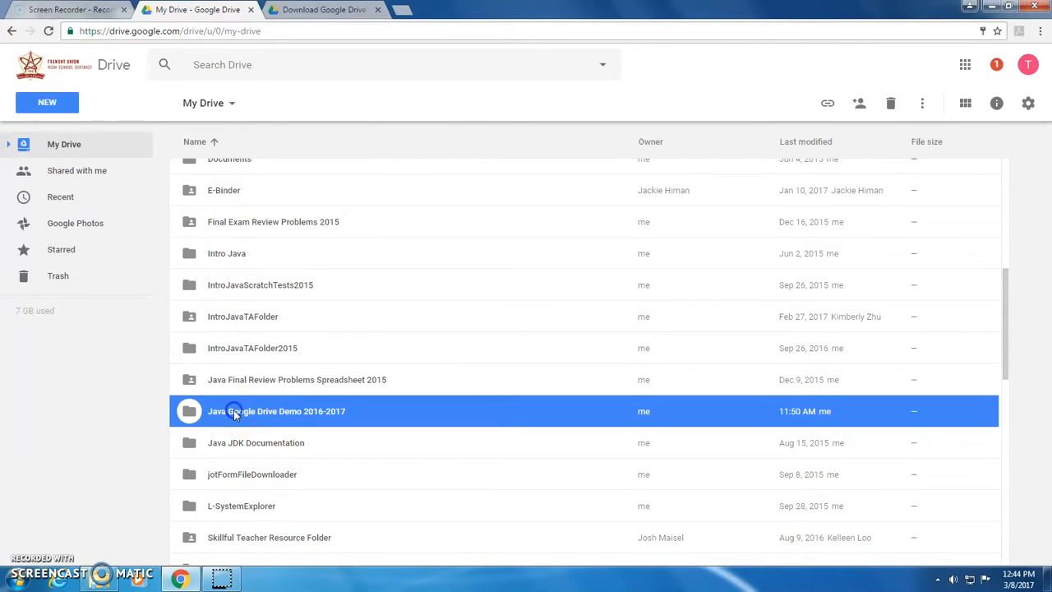
{"action": "left_click", "coordinate": [256, 411]}
{"action": "double_click", "coordinate": [257, 411]}
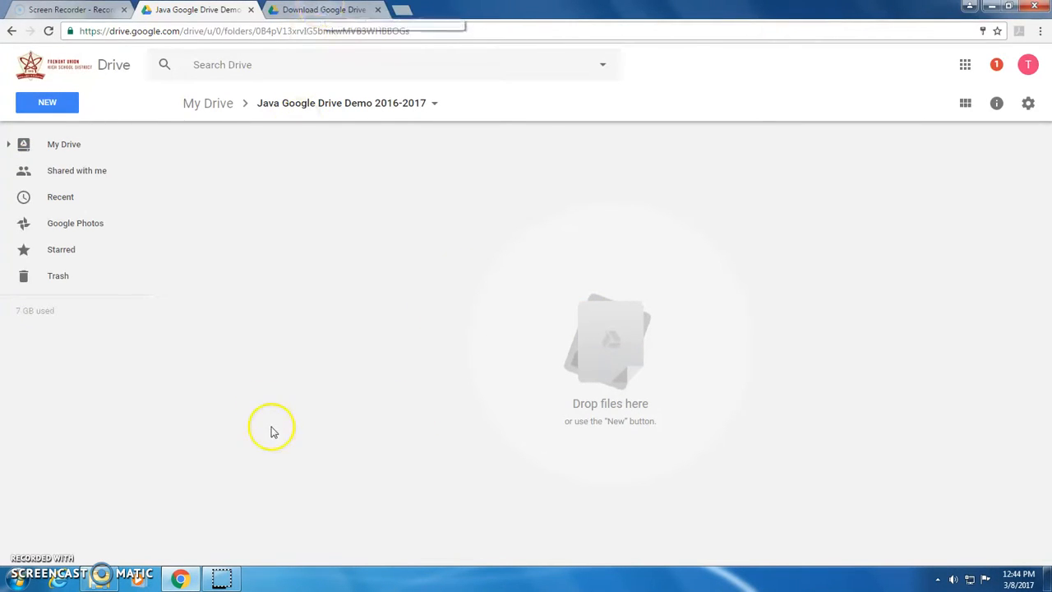
Step: Search the computer's programs for "google" and launch the Google Drive desktop client
{"action": "left_click", "coordinate": [13, 585]}
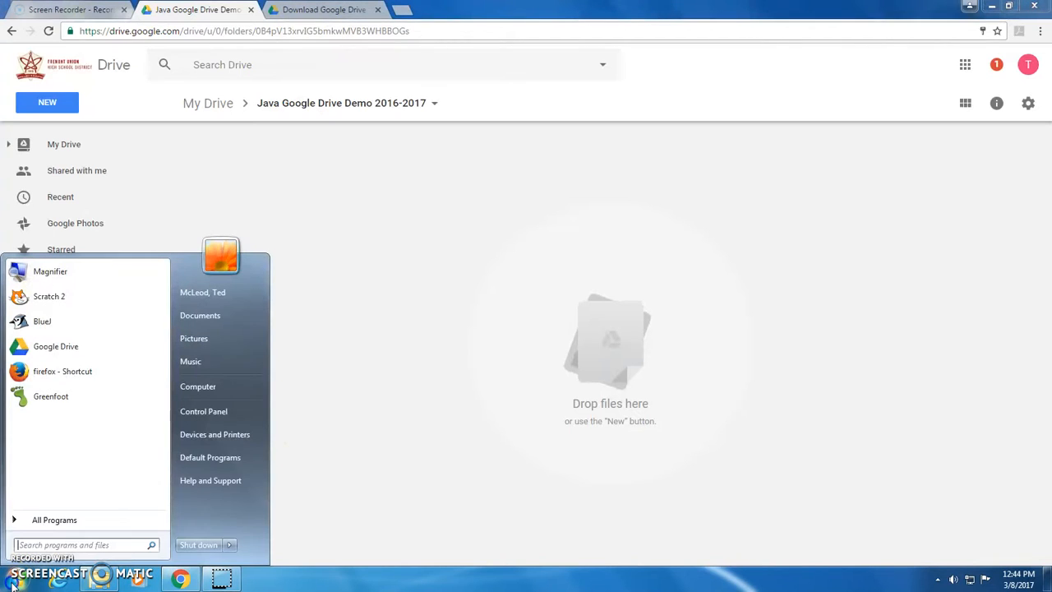
{"action": "left_click", "coordinate": [94, 544]}
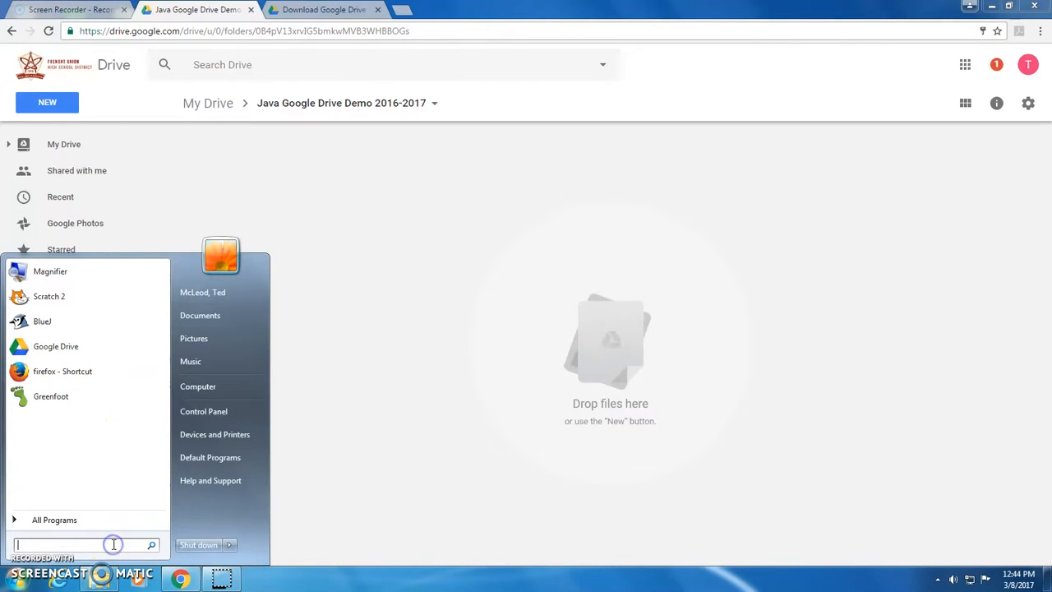
{"action": "type", "text": "google"}
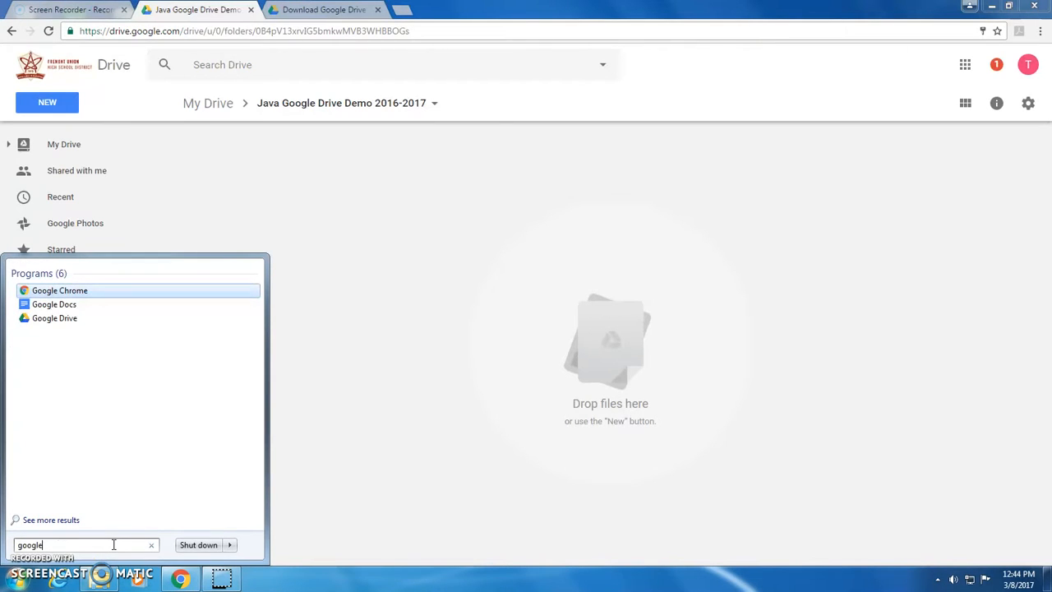
{"action": "left_click", "coordinate": [52, 320]}
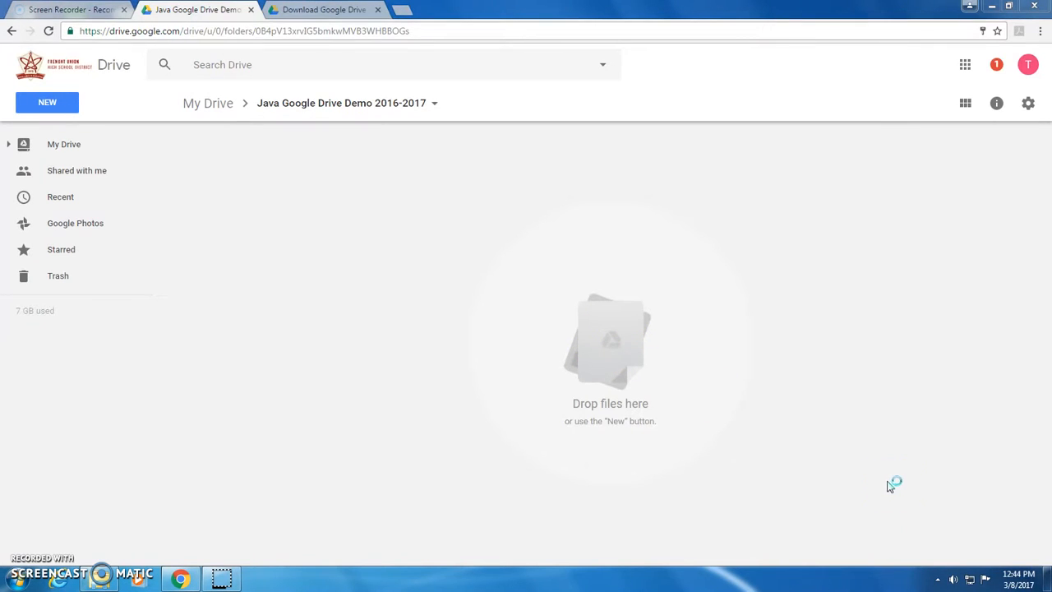
Step: Check the hidden notification icons for the Google Drive client and its sign-in status
{"action": "left_click", "coordinate": [937, 580]}
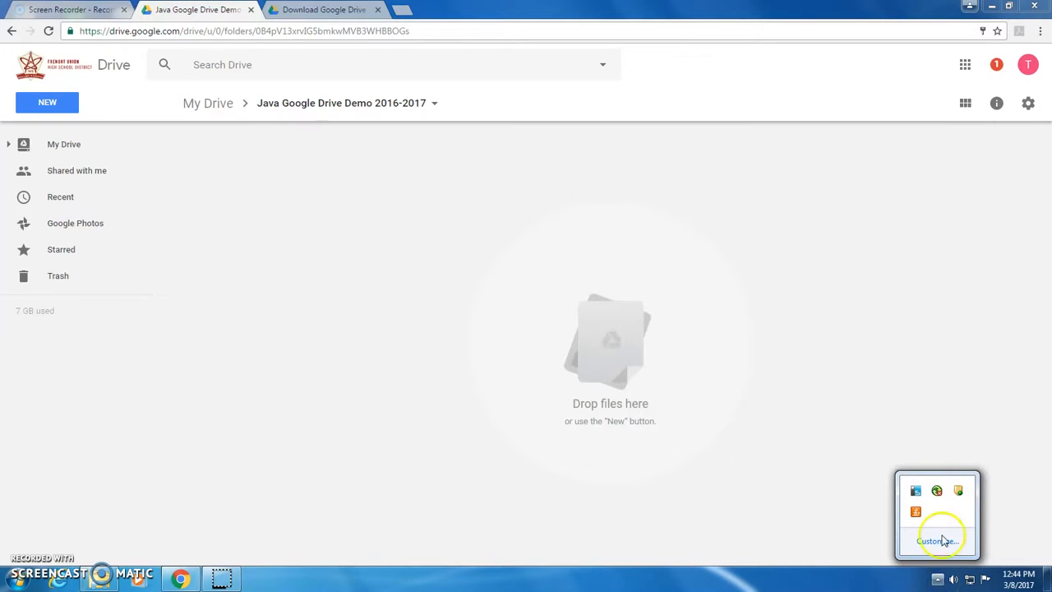
{"action": "left_click", "coordinate": [940, 580]}
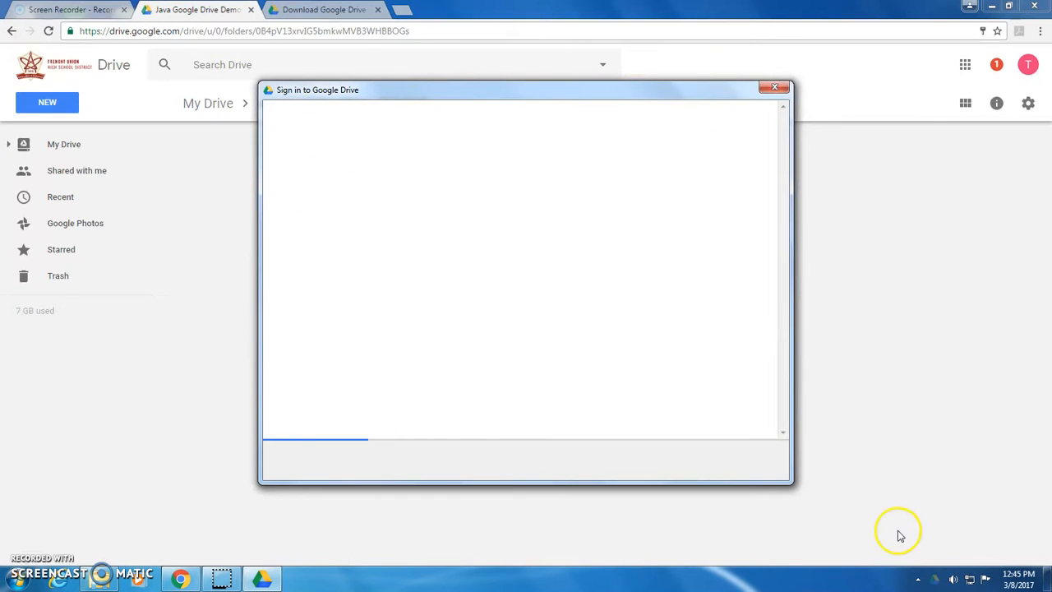
{"action": "left_click", "coordinate": [920, 581]}
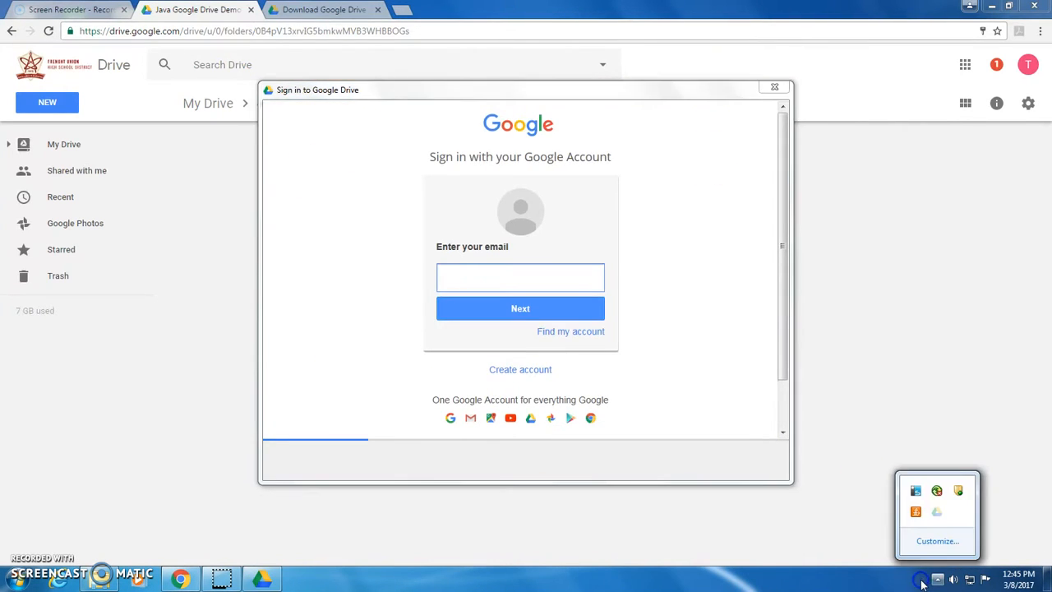
{"action": "left_click", "coordinate": [952, 506]}
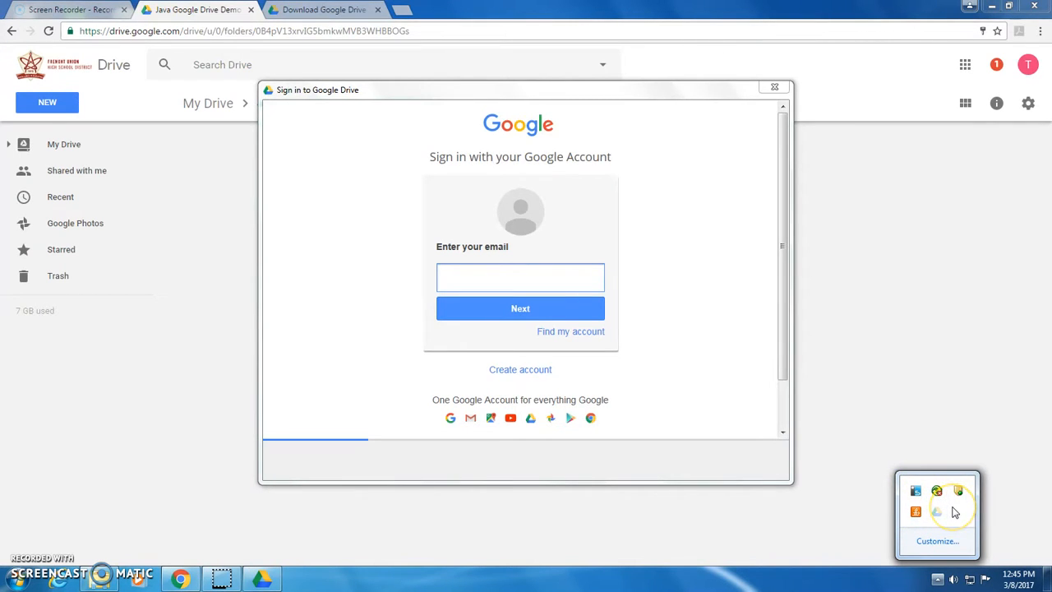
{"action": "left_click", "coordinate": [935, 513]}
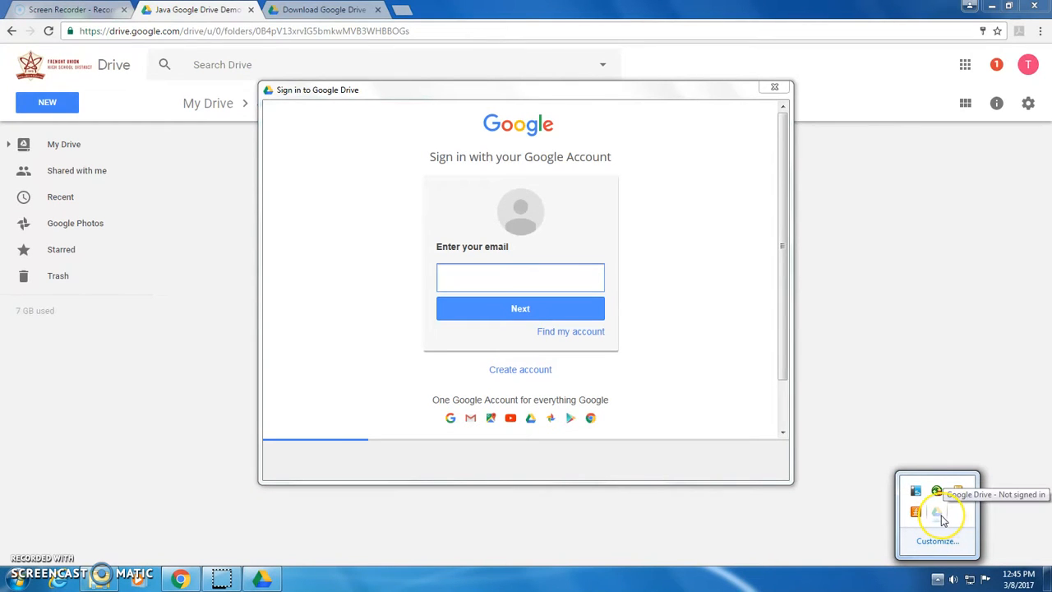
Step: Close the Google Drive sign-in window and reopen it from the client's notification icon
{"action": "left_click", "coordinate": [663, 227]}
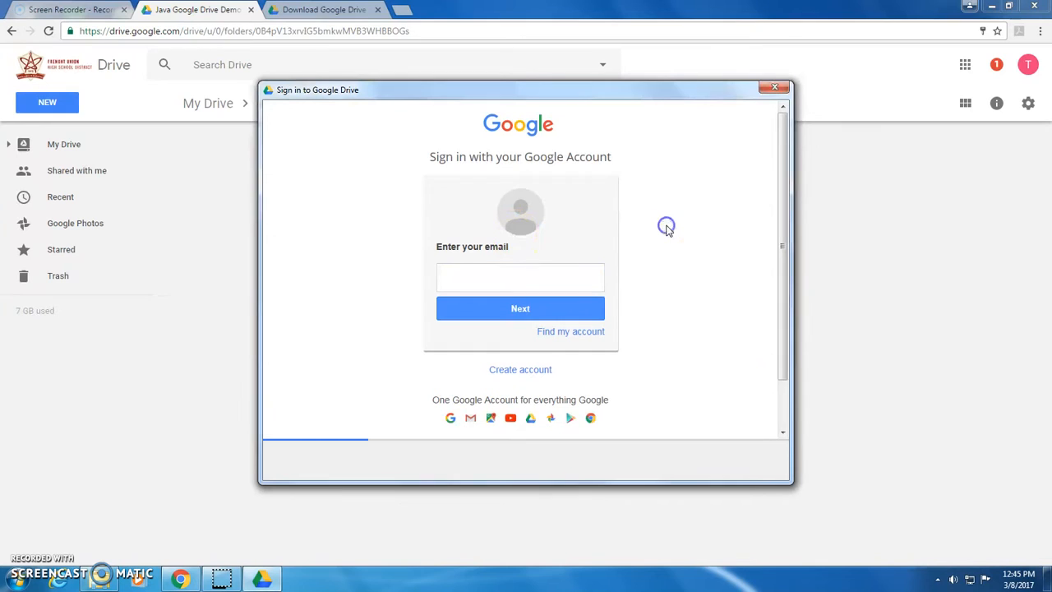
{"action": "left_click", "coordinate": [774, 88]}
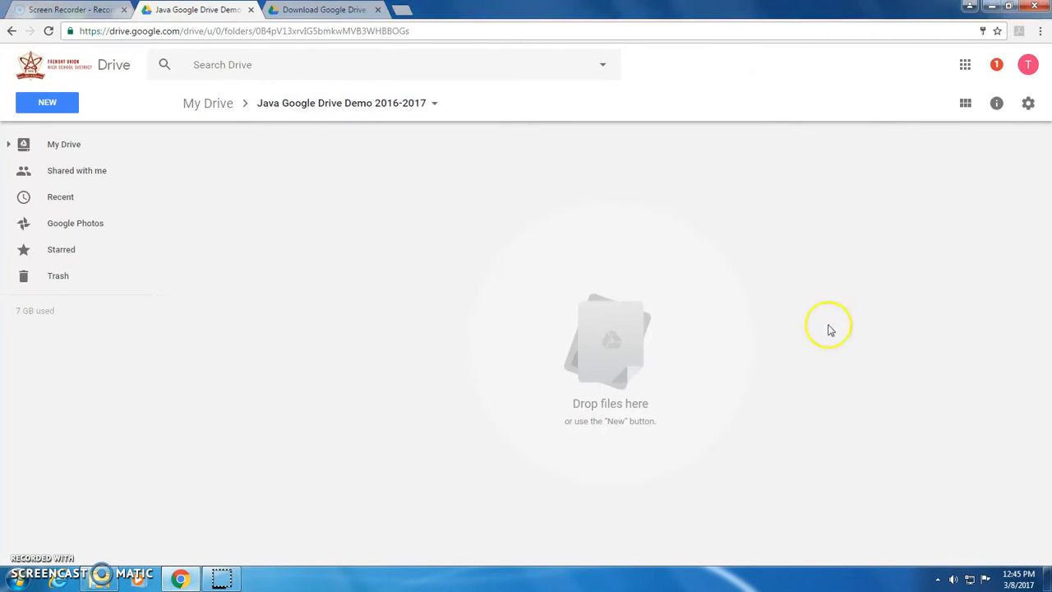
{"action": "left_click", "coordinate": [937, 579]}
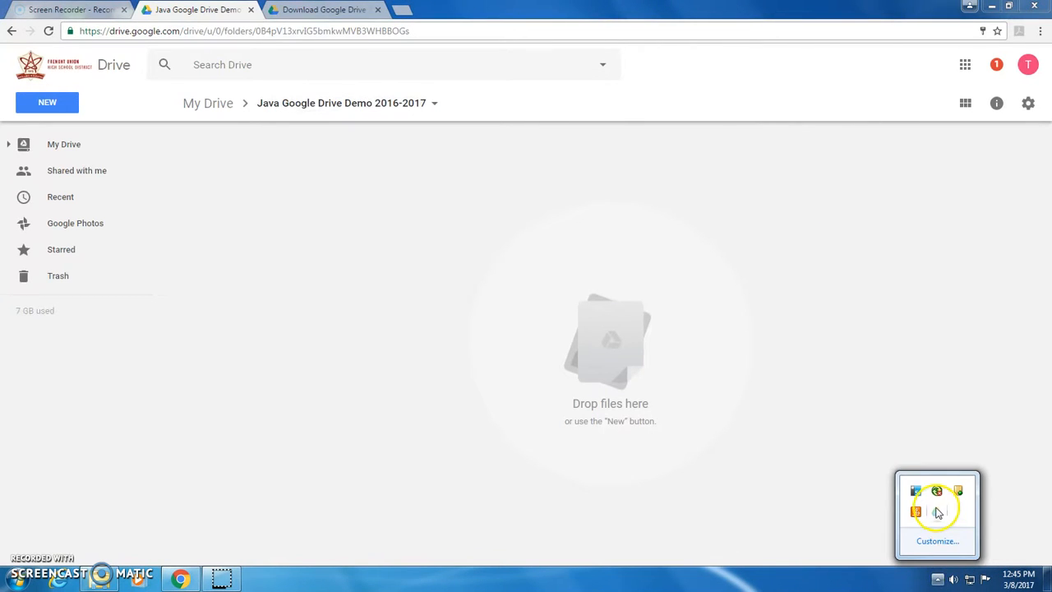
{"action": "left_click", "coordinate": [938, 514]}
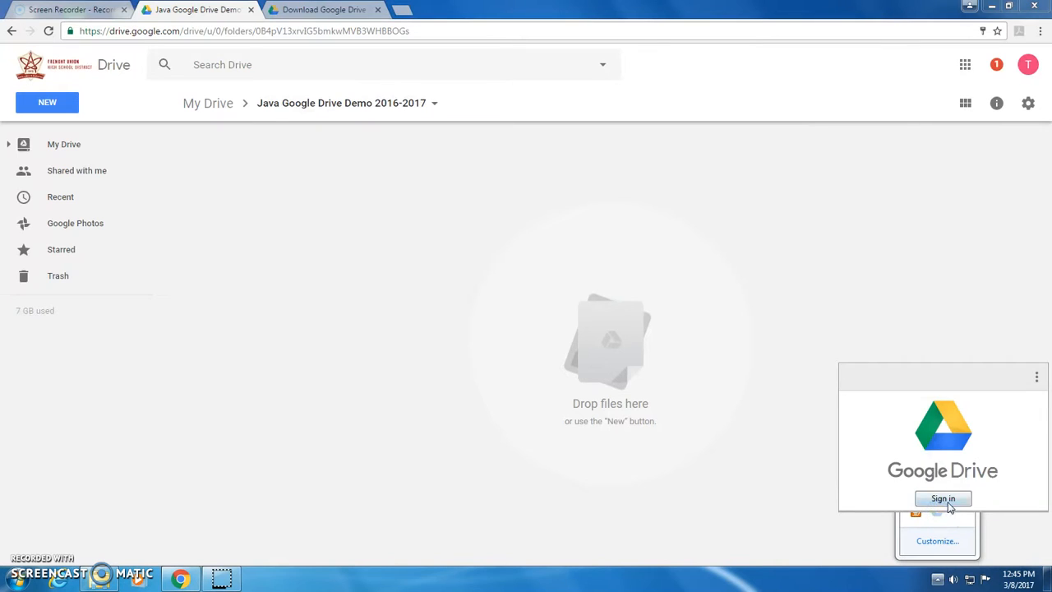
{"action": "left_click", "coordinate": [944, 498]}
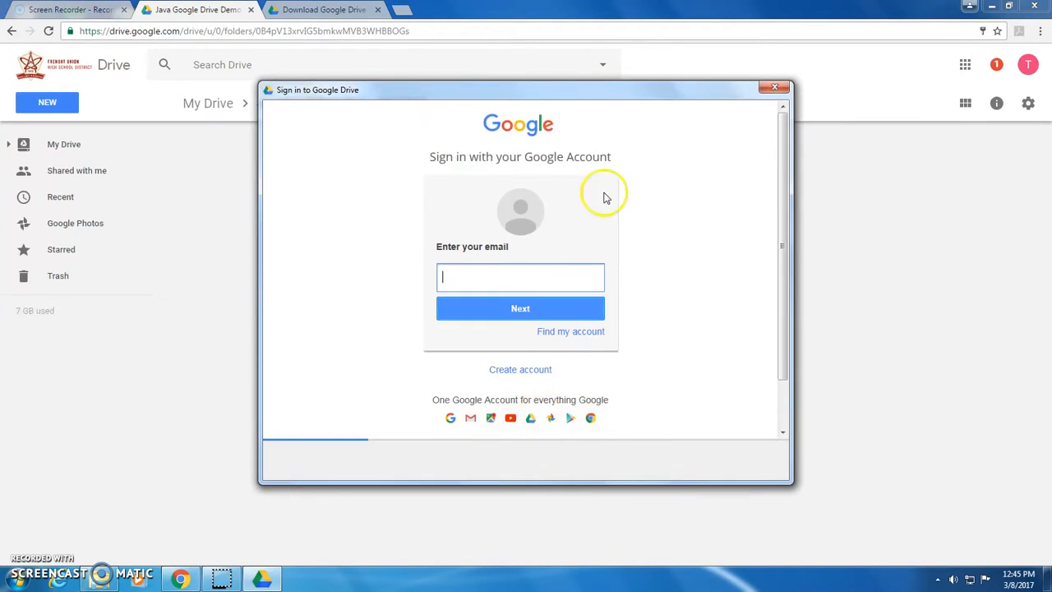
Step: Sign in to the Google Drive desktop client with the account's e-mail address and password
{"action": "left_click", "coordinate": [498, 281]}
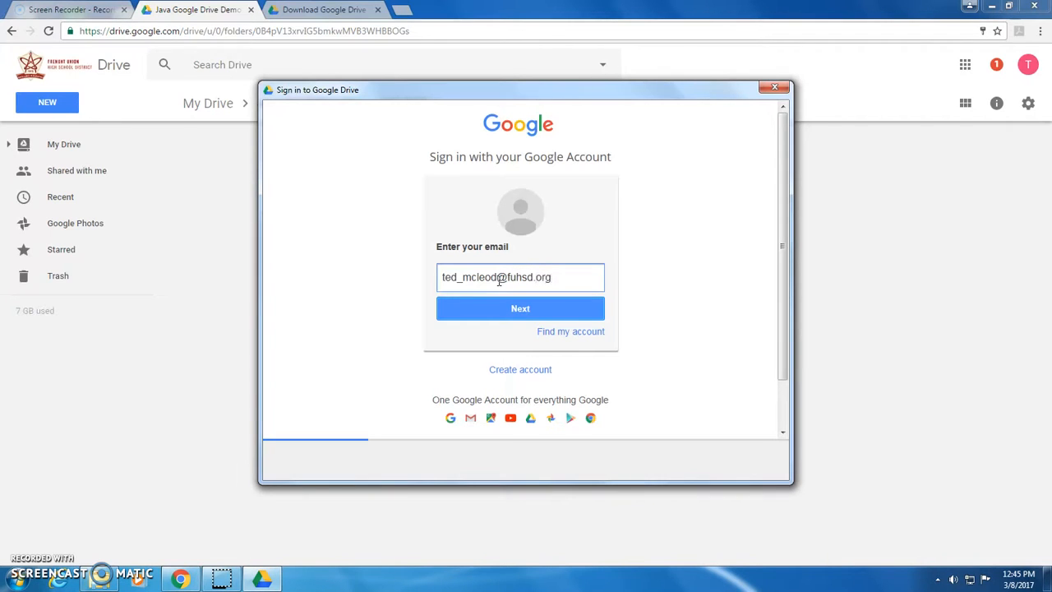
{"action": "left_click", "coordinate": [541, 313]}
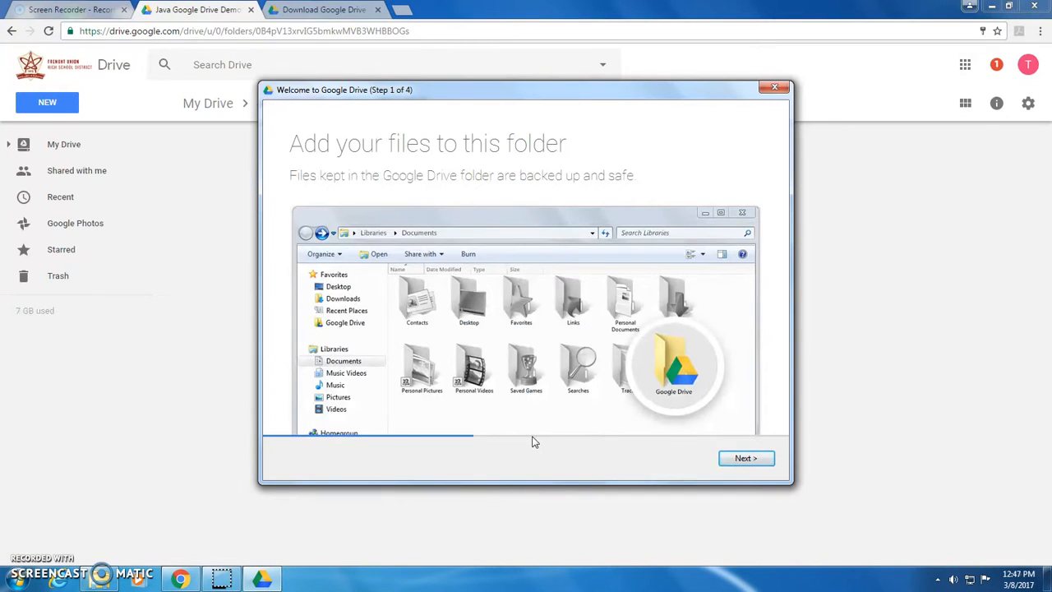
Step: Advance through the welcome wizard to its sync options and choose to sync only selected folders
{"action": "left_click", "coordinate": [743, 461]}
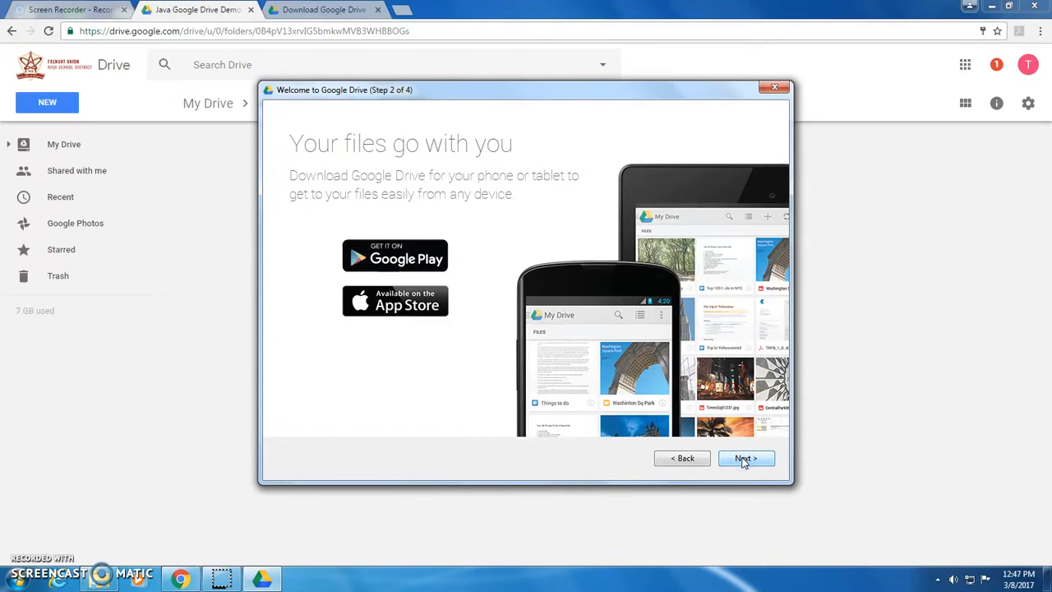
{"action": "left_click", "coordinate": [744, 462]}
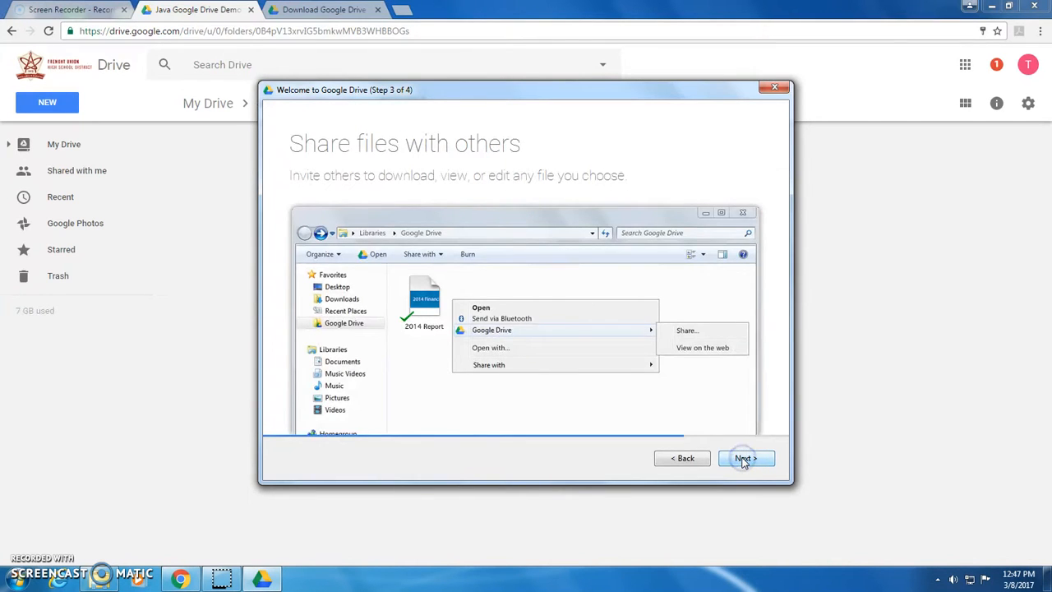
{"action": "left_click", "coordinate": [743, 462]}
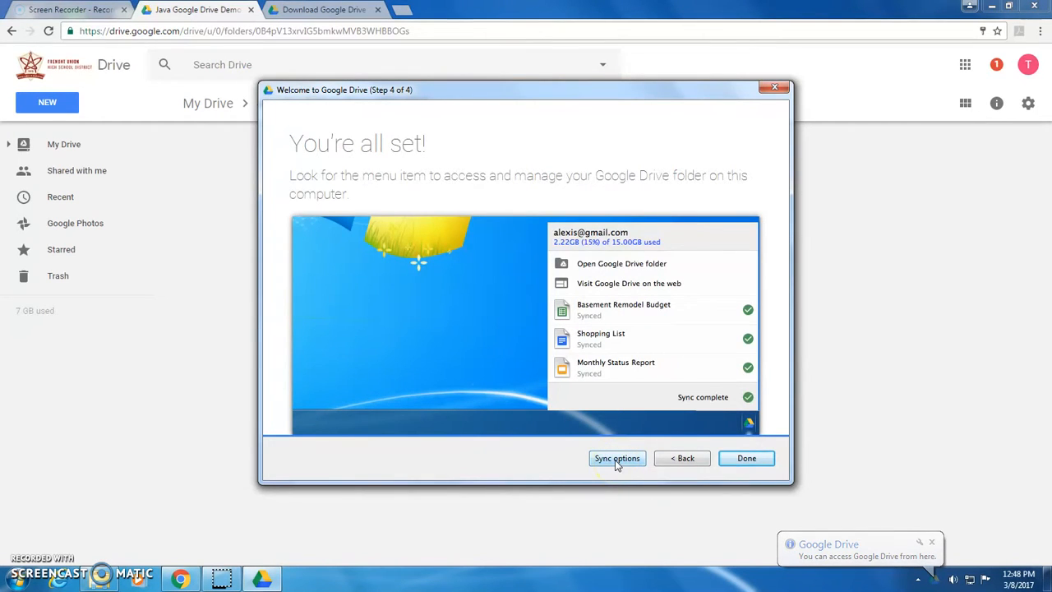
{"action": "left_click", "coordinate": [616, 459]}
{"action": "left_click", "coordinate": [306, 242]}
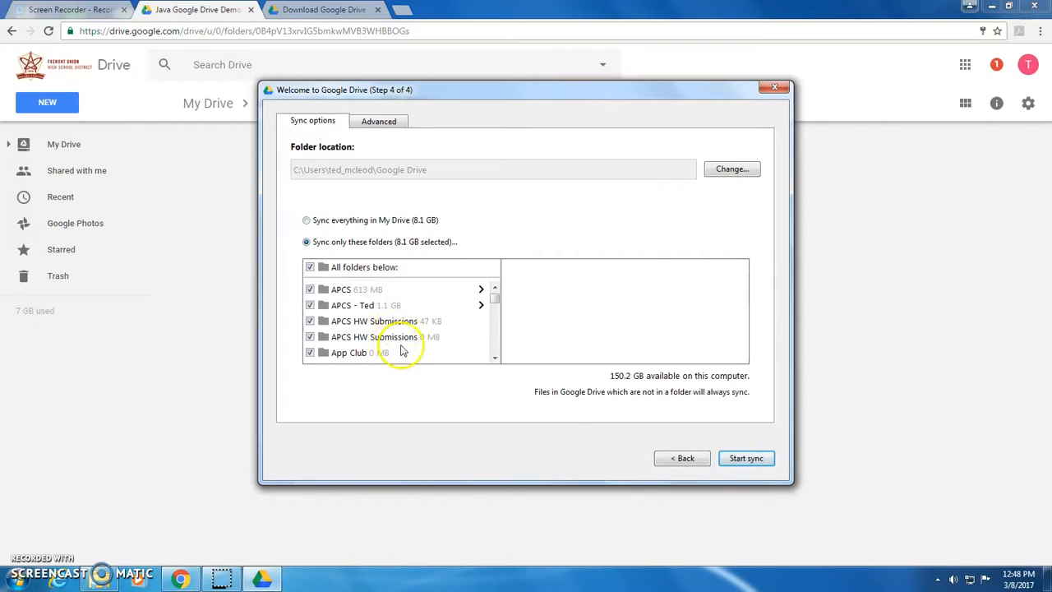
Step: Exclude both APCS folders, both APCS HW Submissions folders and the App Club folder from the sync
{"action": "left_click", "coordinate": [309, 290]}
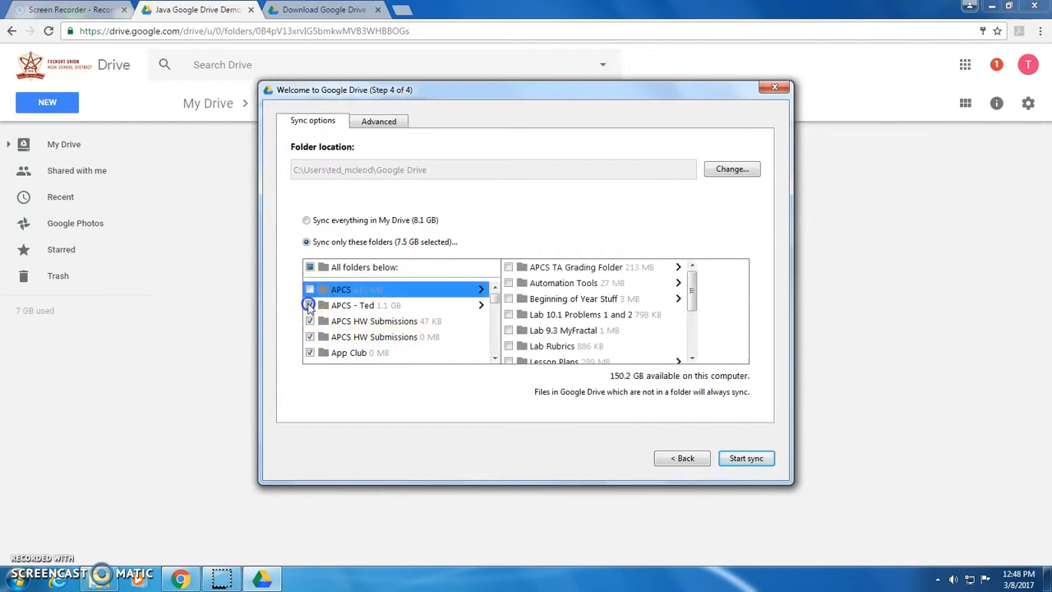
{"action": "left_click", "coordinate": [309, 304]}
{"action": "left_click", "coordinate": [309, 321]}
{"action": "left_click", "coordinate": [309, 337]}
{"action": "left_click", "coordinate": [309, 352]}
Step: Exclude the Cargo Bike, CHS Math Department, CHS_Interview and Classroom folders from the sync
{"action": "scroll", "coordinate": [348, 352], "scroll_direction": "down", "scroll_amount": 1}
{"action": "scroll", "coordinate": [349, 352], "scroll_direction": "down", "scroll_amount": 1}
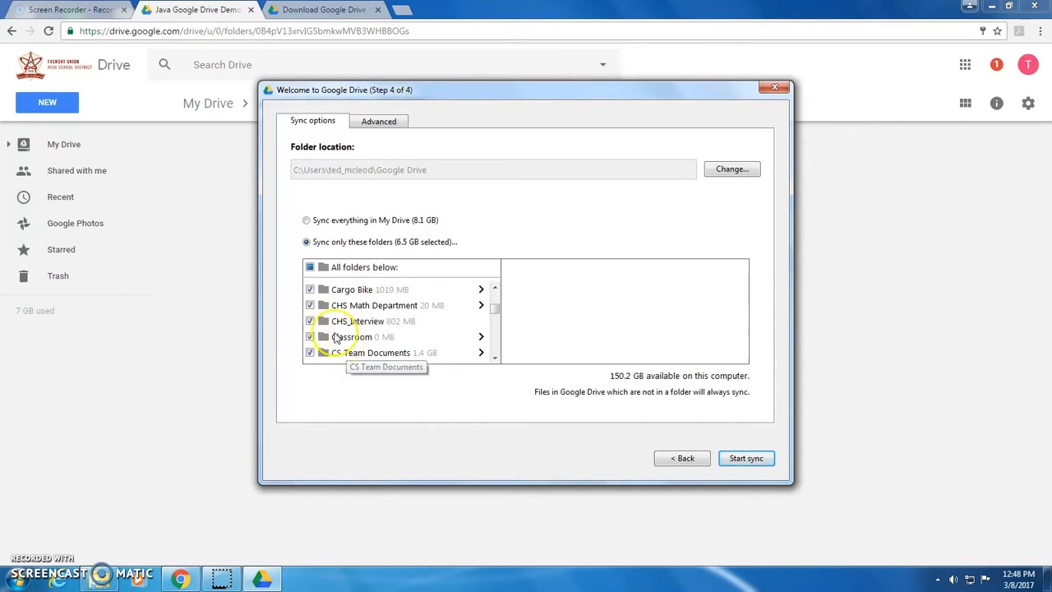
{"action": "left_click", "coordinate": [308, 290]}
{"action": "left_click", "coordinate": [309, 305]}
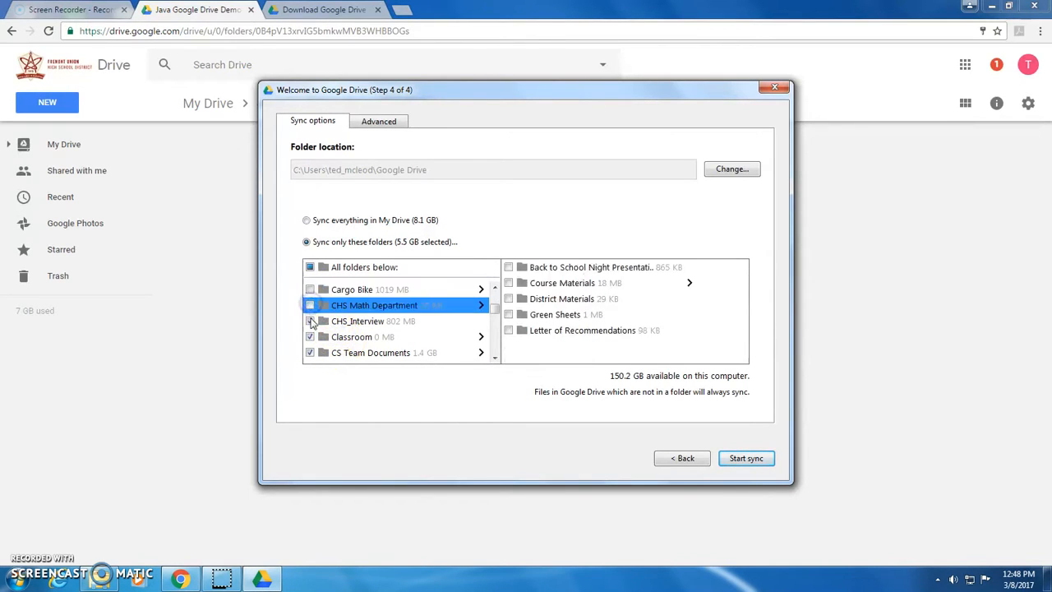
{"action": "left_click", "coordinate": [309, 321]}
{"action": "left_click", "coordinate": [310, 337]}
Step: Exclude the CS Team Documents, CSTA Conference Presentation, Development, Documents and E-Binder folders from the sync
{"action": "scroll", "coordinate": [339, 331], "scroll_direction": "down", "scroll_amount": 1}
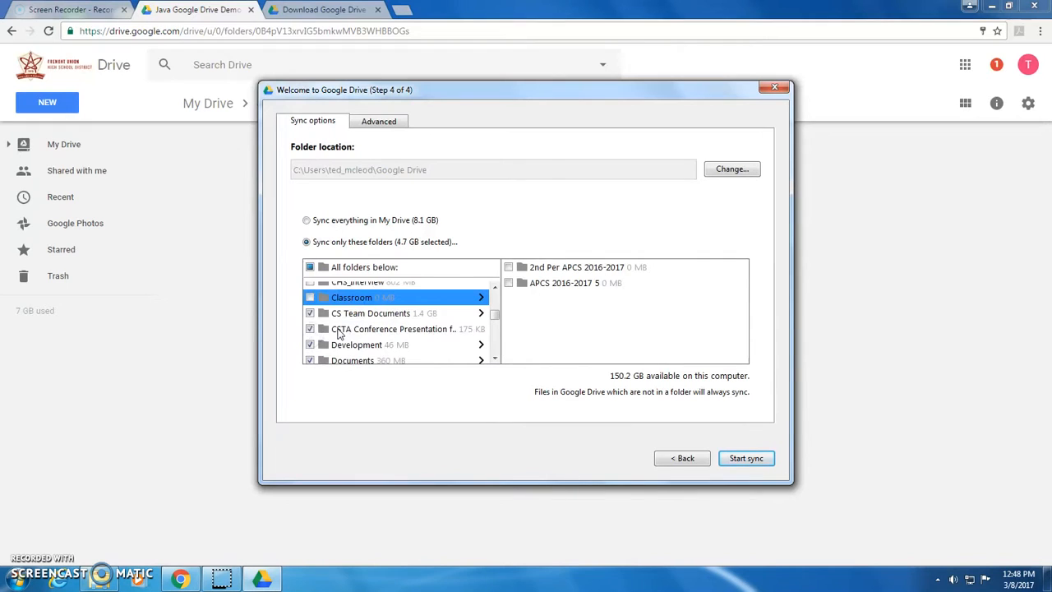
{"action": "left_click", "coordinate": [310, 313]}
{"action": "left_click", "coordinate": [310, 329]}
{"action": "scroll", "coordinate": [351, 344], "scroll_direction": "down", "scroll_amount": 1}
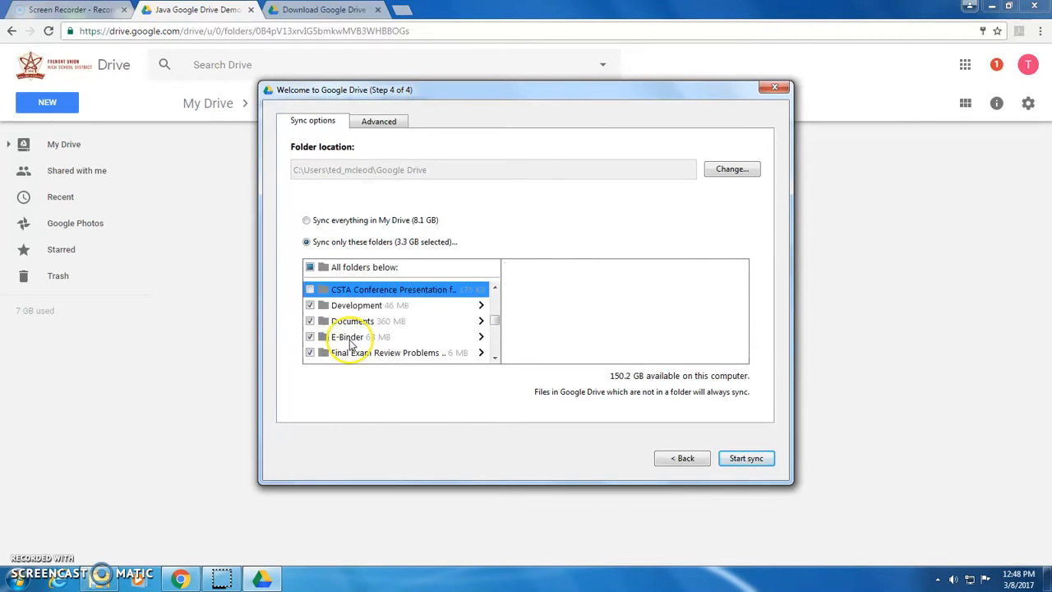
{"action": "left_click", "coordinate": [310, 304]}
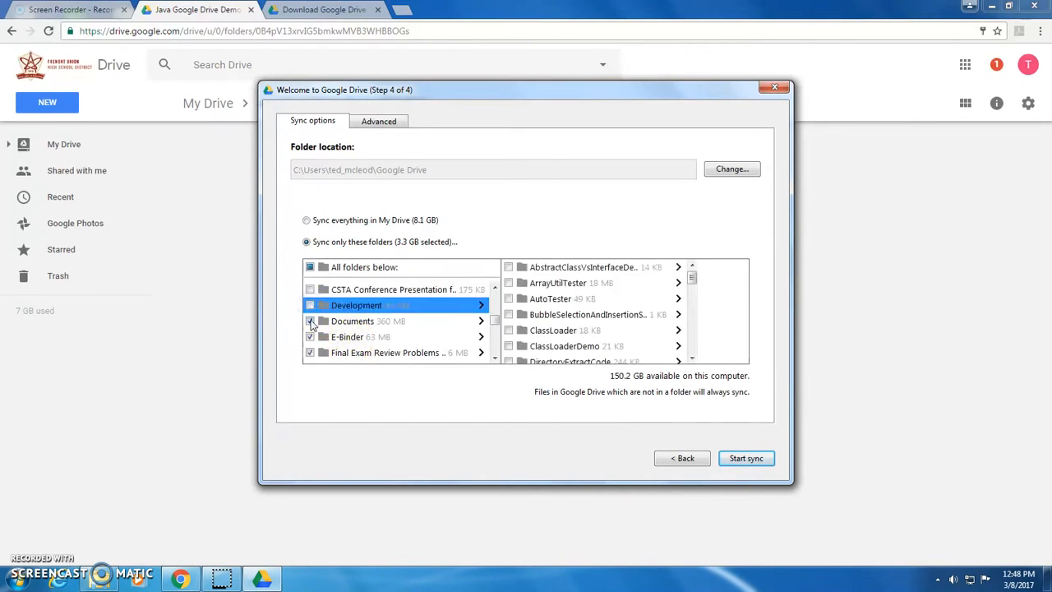
{"action": "left_click", "coordinate": [310, 320]}
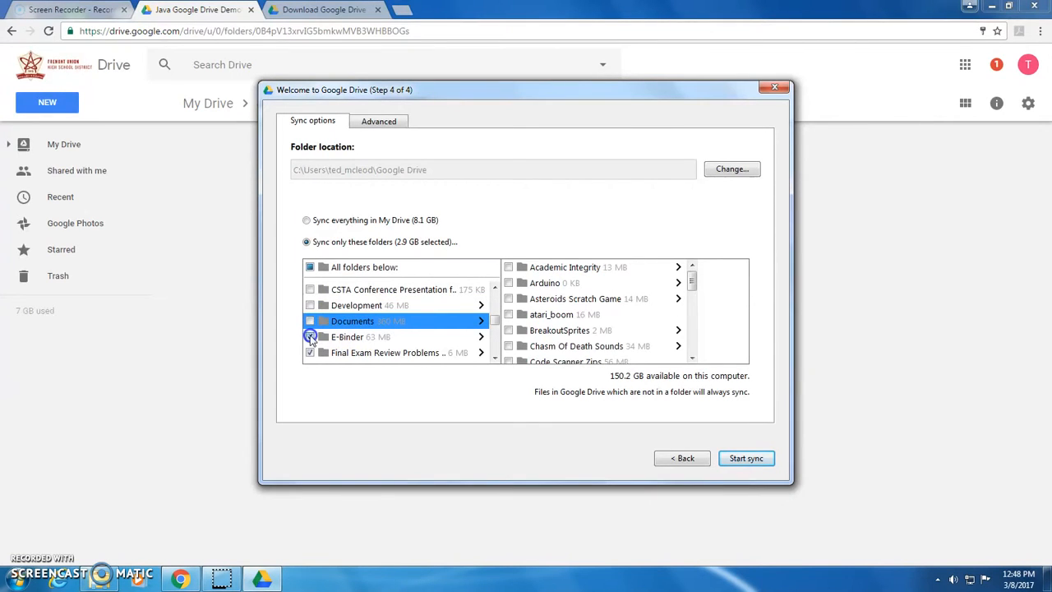
{"action": "left_click", "coordinate": [310, 337]}
Step: Exclude the Final Exam Review Problems, Intro Java and IntroJavaScratchTests2015 folders from the sync
{"action": "scroll", "coordinate": [355, 339], "scroll_direction": "down", "scroll_amount": 3}
{"action": "scroll", "coordinate": [339, 320], "scroll_direction": "up", "scroll_amount": 1}
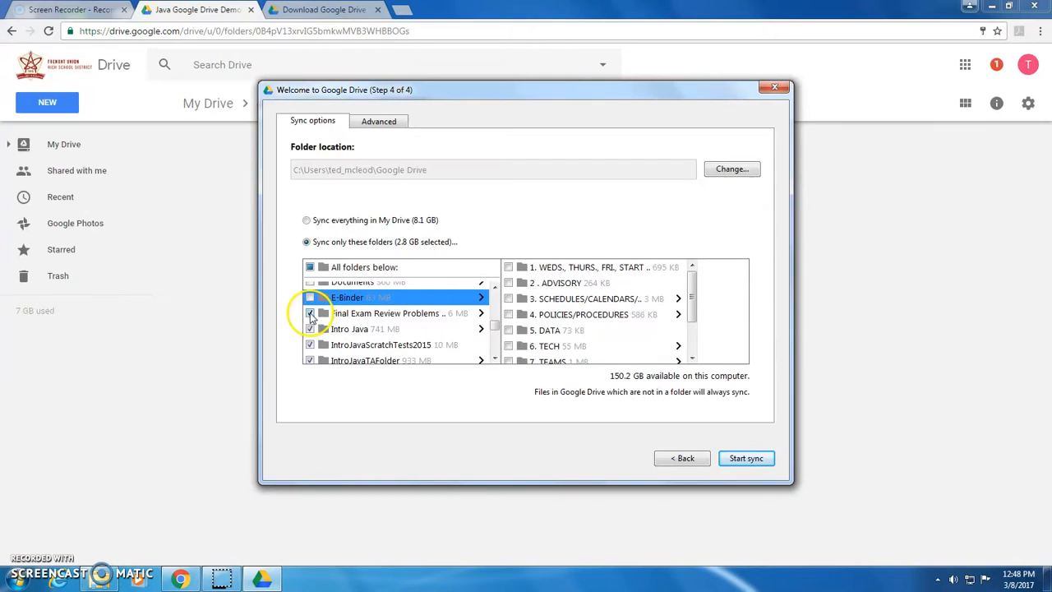
{"action": "left_click", "coordinate": [310, 315]}
{"action": "left_click", "coordinate": [309, 329]}
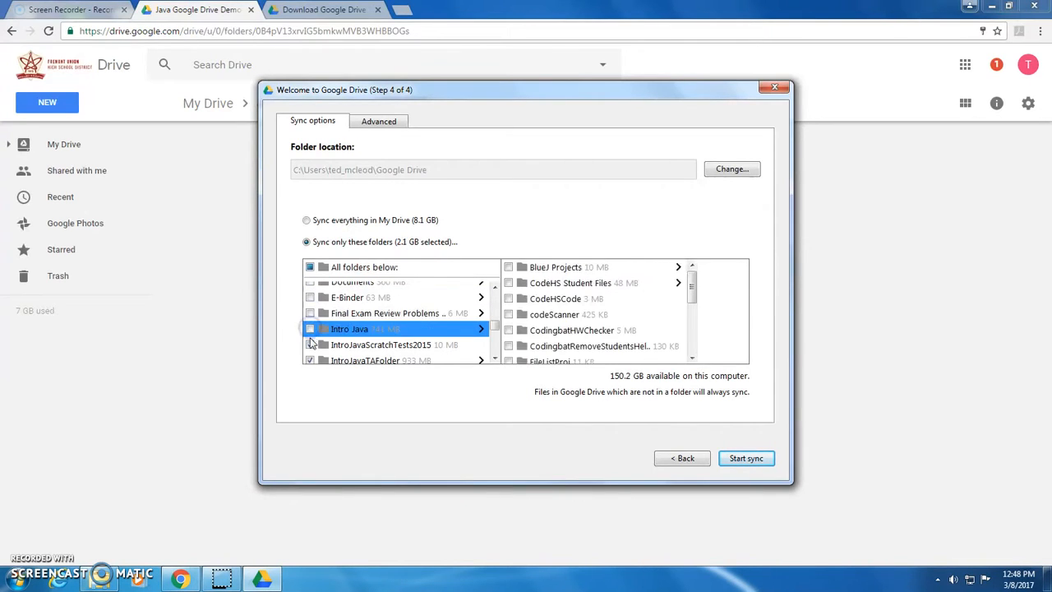
{"action": "left_click", "coordinate": [310, 345]}
Step: Exclude the IntroJavaTAFolder, IntroJavaTAFolder2015 and Java Final Review Problems folders from the sync
{"action": "scroll", "coordinate": [313, 353], "scroll_direction": "down", "scroll_amount": 3}
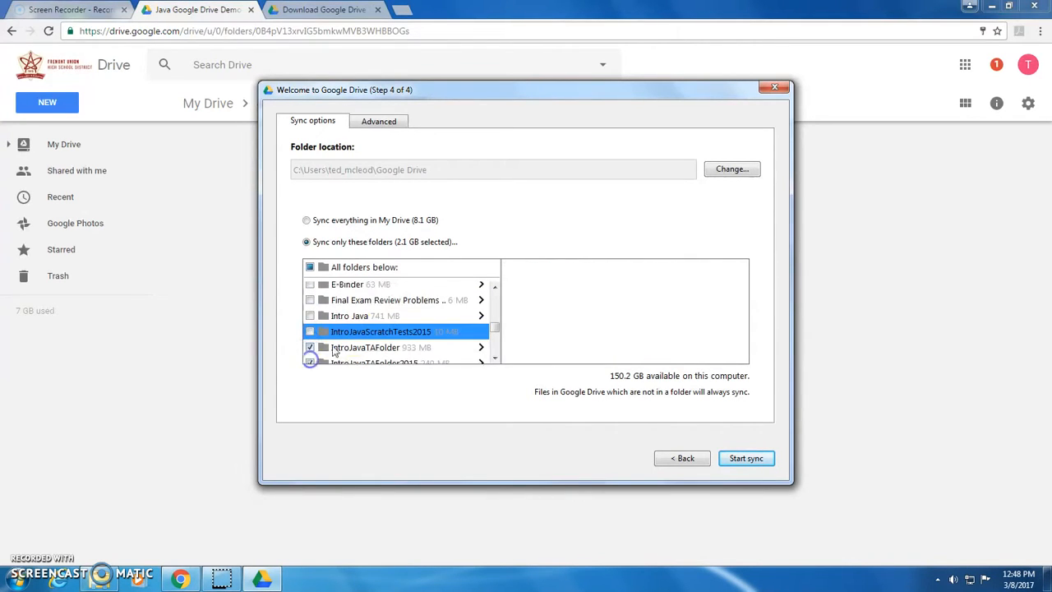
{"action": "left_click", "coordinate": [311, 309]}
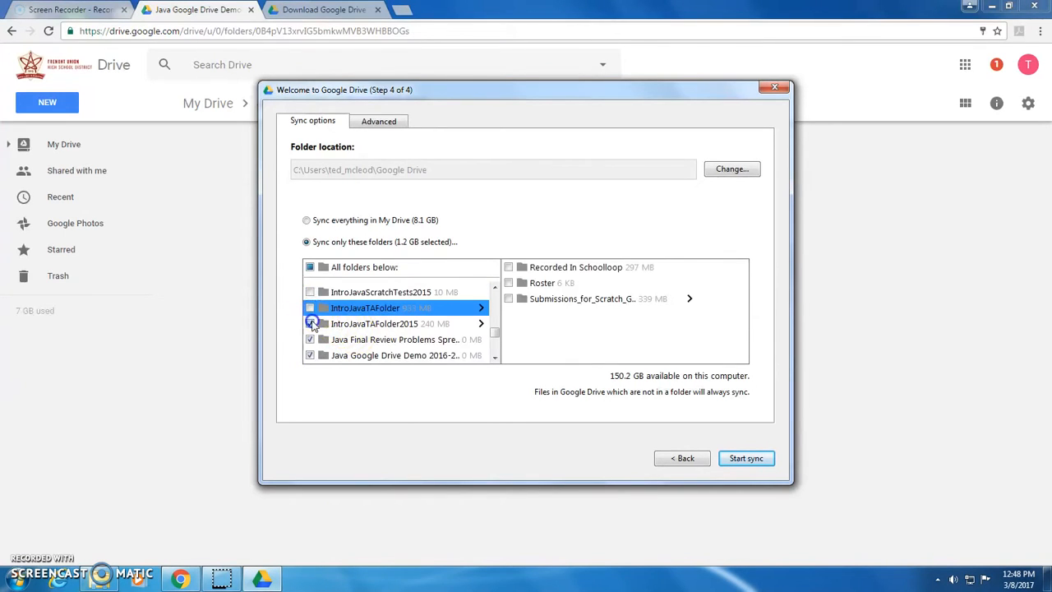
{"action": "left_click", "coordinate": [309, 323]}
{"action": "left_click", "coordinate": [310, 340]}
Step: Exclude the Java JDK Documentation and jotFormFileDownloader folders, keeping Java Google Drive Demo 2016-2017 selected for the sync
{"action": "scroll", "coordinate": [345, 335], "scroll_direction": "down", "scroll_amount": 3}
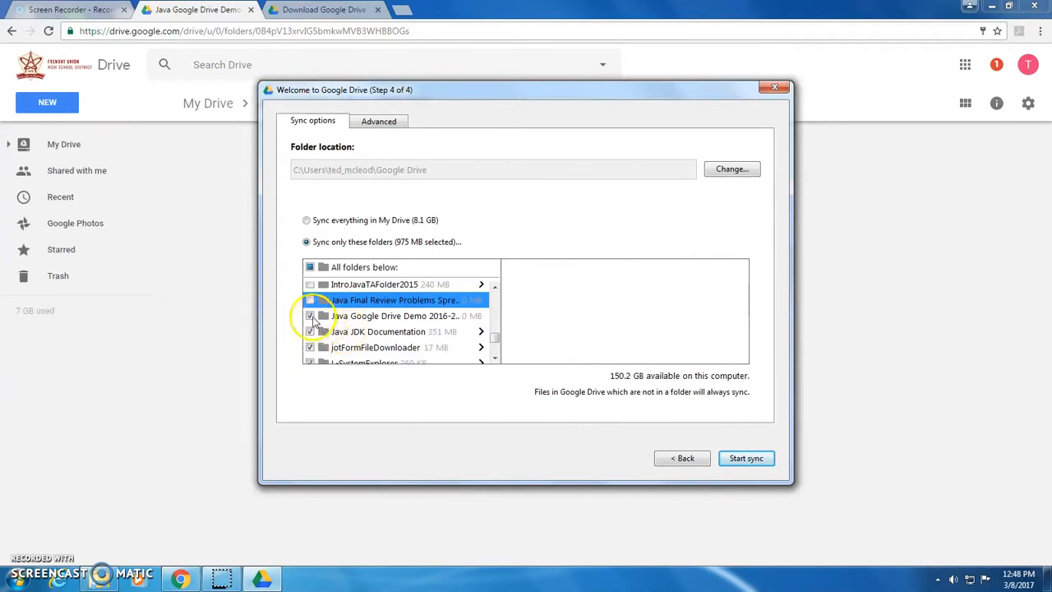
{"action": "left_click", "coordinate": [310, 315]}
{"action": "left_click", "coordinate": [309, 332]}
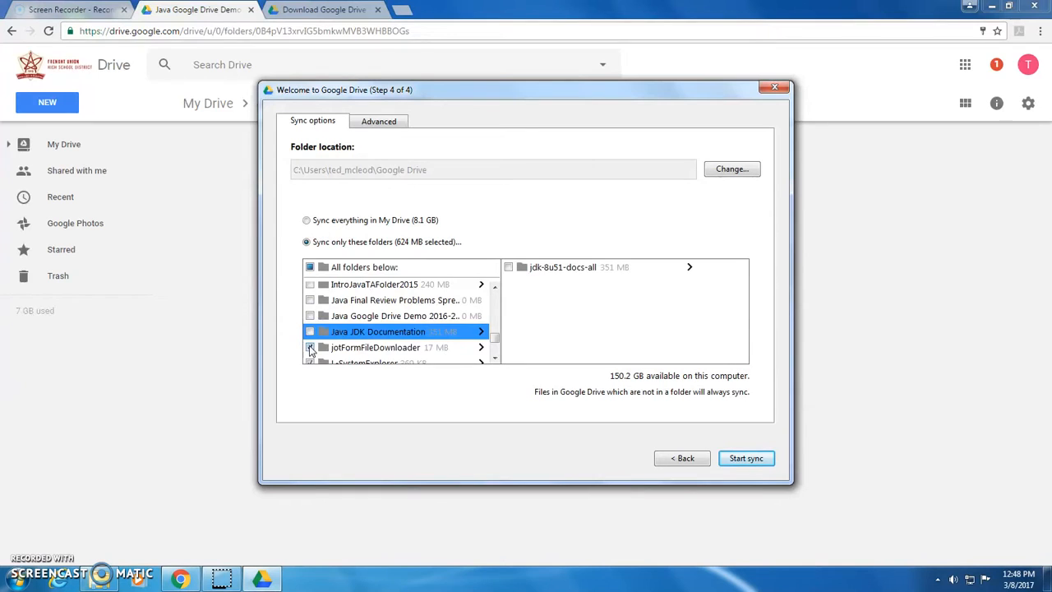
{"action": "left_click", "coordinate": [310, 348]}
{"action": "left_click", "coordinate": [311, 317]}
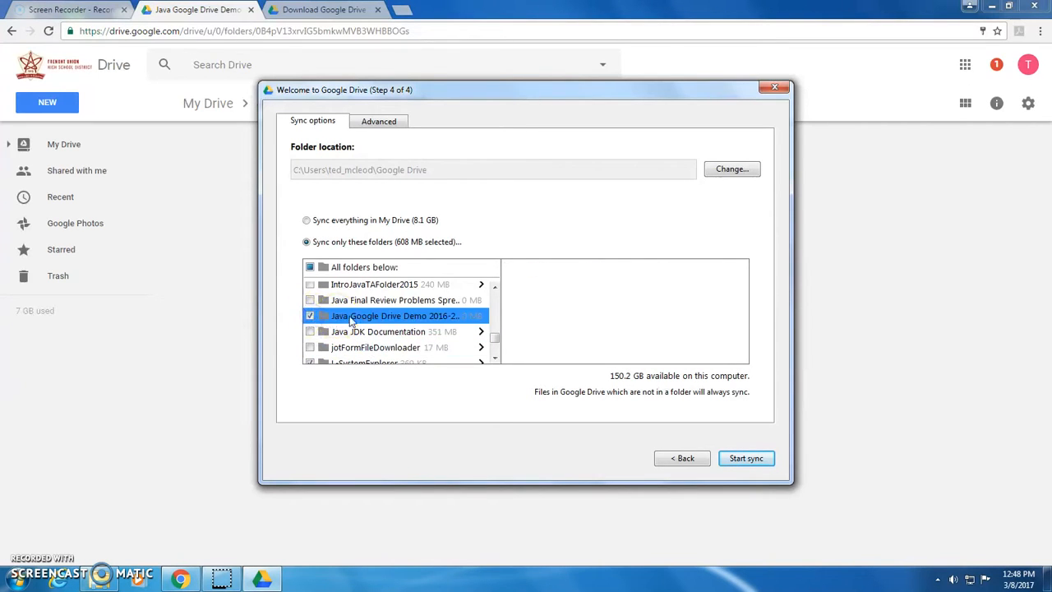
Step: Exclude the L-SystemExplorer, Skillful Teacher Resource, Staff Binder-All Means All and TileSweep folders from the sync
{"action": "scroll", "coordinate": [312, 348], "scroll_direction": "down", "scroll_amount": 1}
{"action": "left_click", "coordinate": [310, 324]}
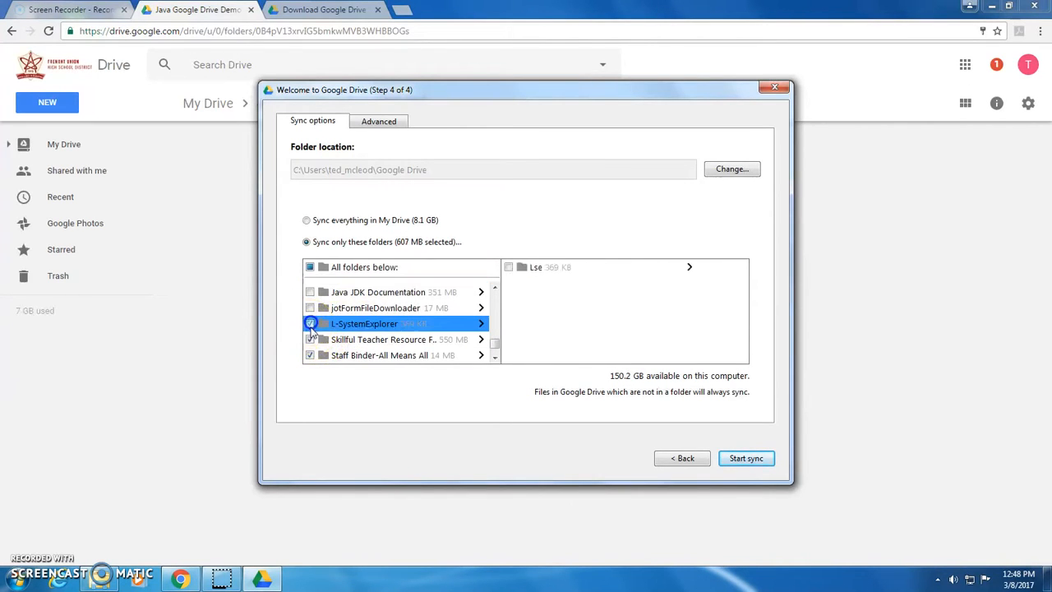
{"action": "left_click", "coordinate": [311, 339]}
{"action": "left_click", "coordinate": [311, 355]}
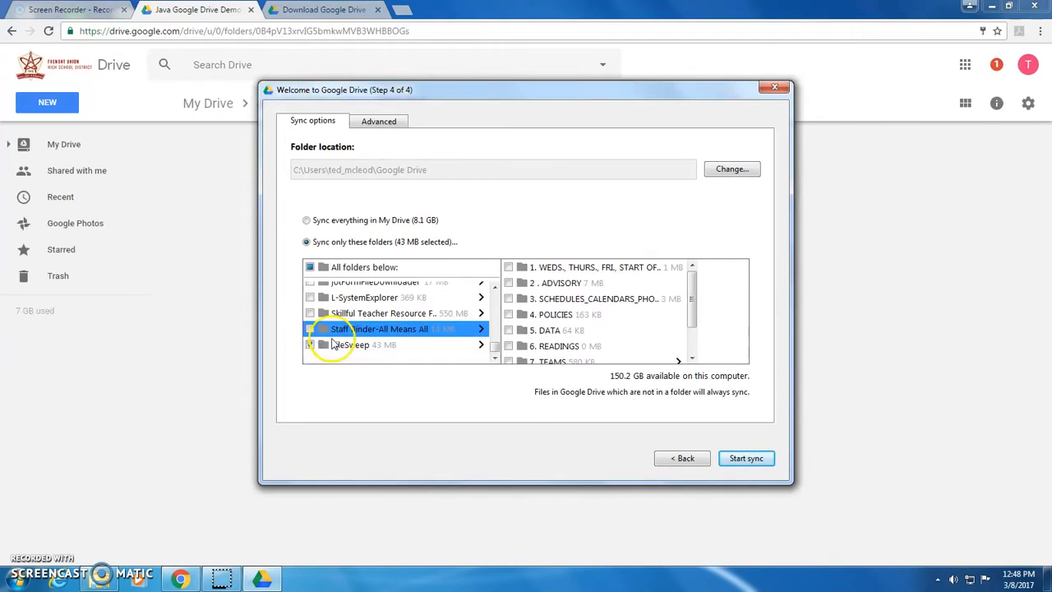
{"action": "left_click", "coordinate": [310, 346]}
Step: Check that the Java Google Drive Demo 2016-2017 folder is selected and start the sync
{"action": "scroll", "coordinate": [419, 334], "scroll_direction": "up", "scroll_amount": 1}
{"action": "scroll", "coordinate": [419, 334], "scroll_direction": "up", "scroll_amount": 1}
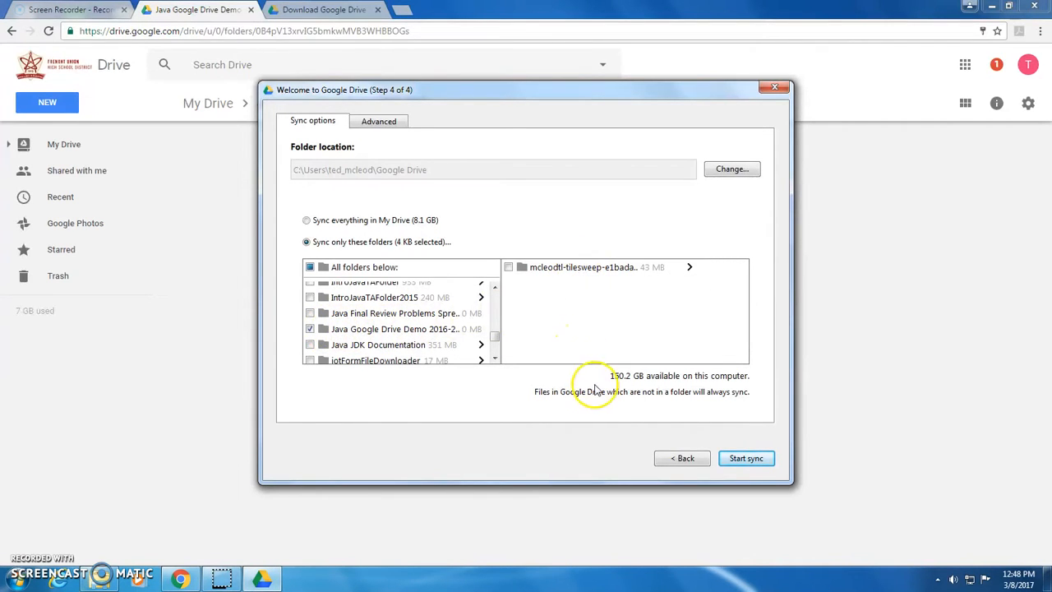
{"action": "left_click", "coordinate": [744, 461]}
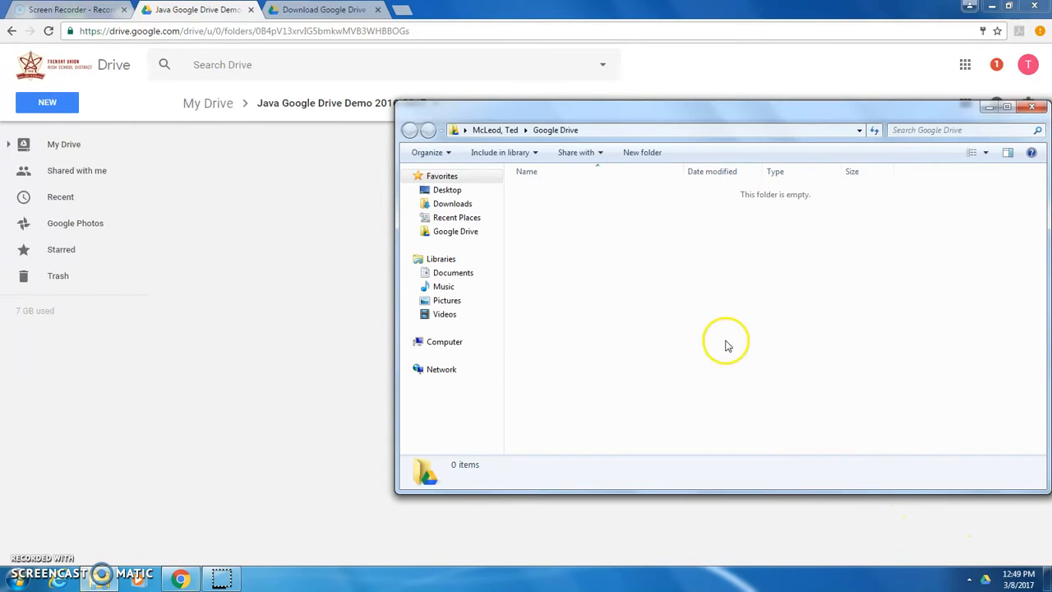
Step: Open a second file explorer window and go to the Google Drive folder through its desktop shortcut
{"action": "left_click_drag", "start_coordinate": [606, 106], "coordinate": [465, 98]}
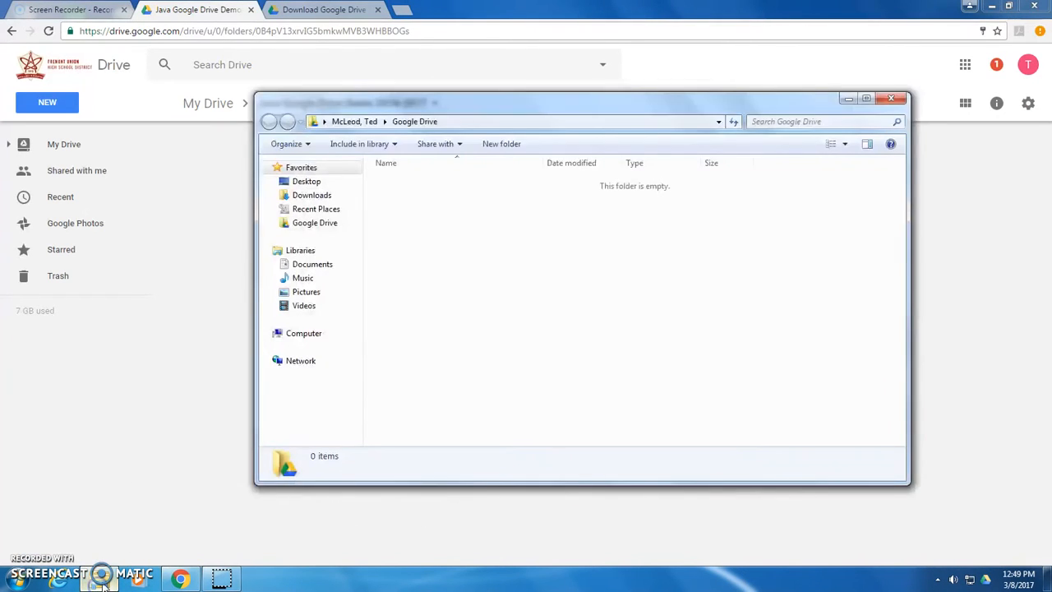
{"action": "right_click", "coordinate": [103, 580]}
{"action": "left_click", "coordinate": [77, 513]}
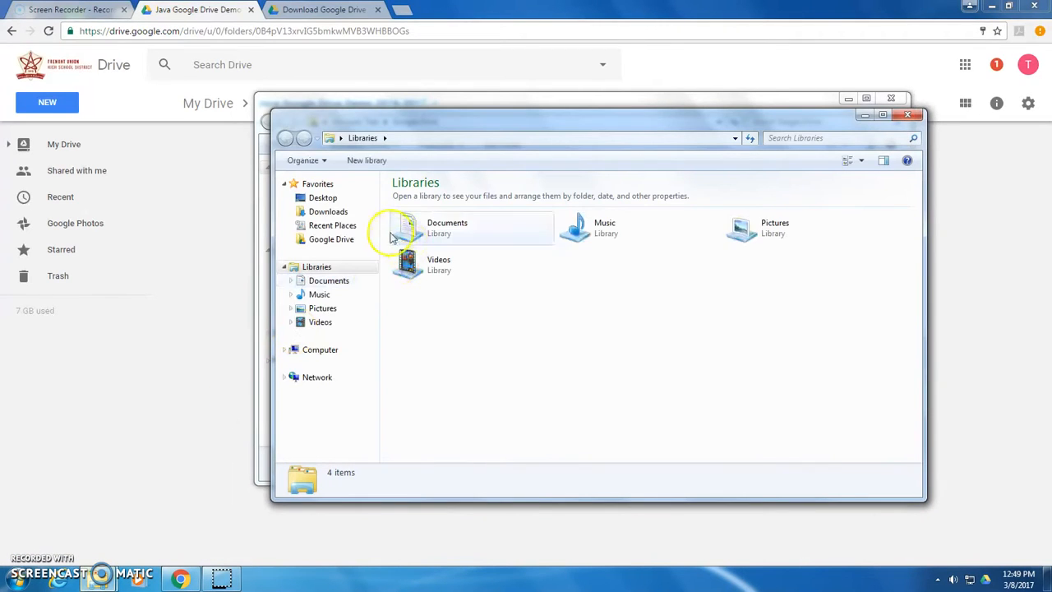
{"action": "left_click", "coordinate": [324, 198]}
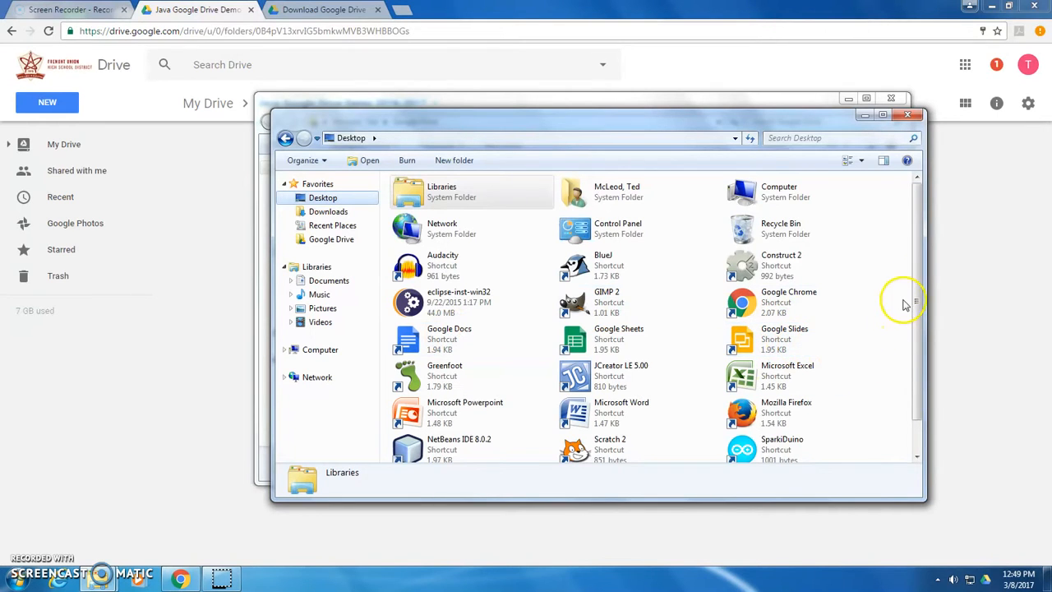
{"action": "left_click_drag", "start_coordinate": [914, 256], "coordinate": [917, 303]}
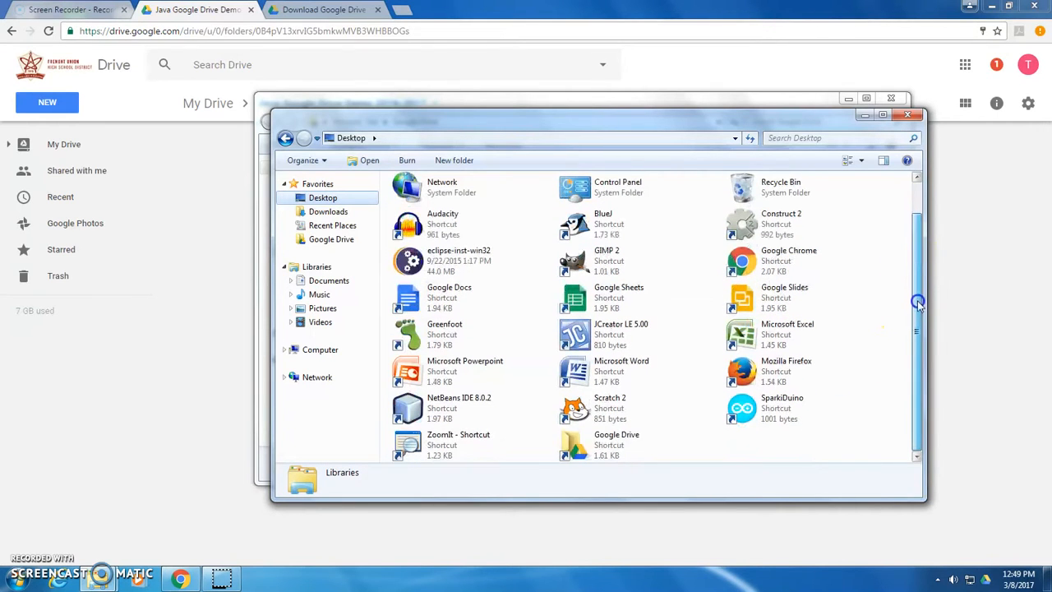
{"action": "left_click", "coordinate": [586, 444]}
{"action": "double_click", "coordinate": [608, 446]}
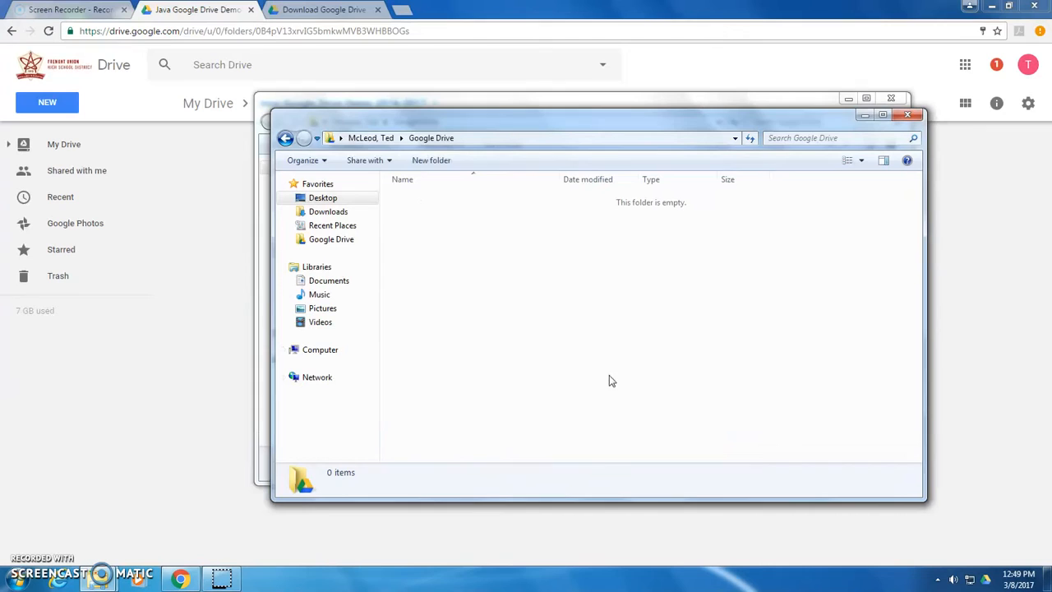
Step: Arrange the two explorer windows side by side and open BreakoutDemos 2017 from the Documents library in one of them
{"action": "left_click_drag", "start_coordinate": [576, 130], "coordinate": [444, 197]}
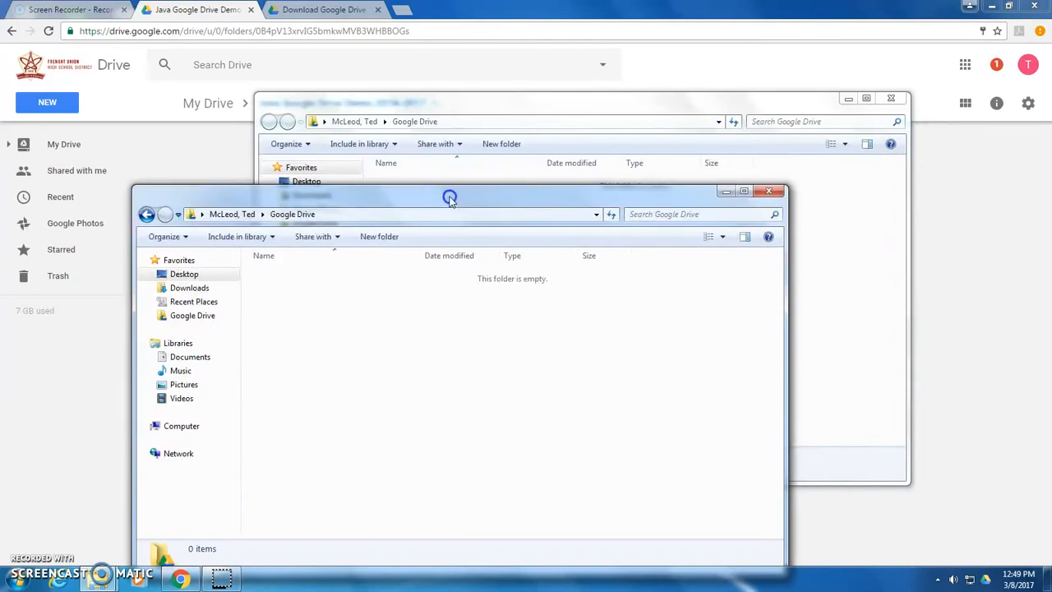
{"action": "left_click", "coordinate": [547, 110]}
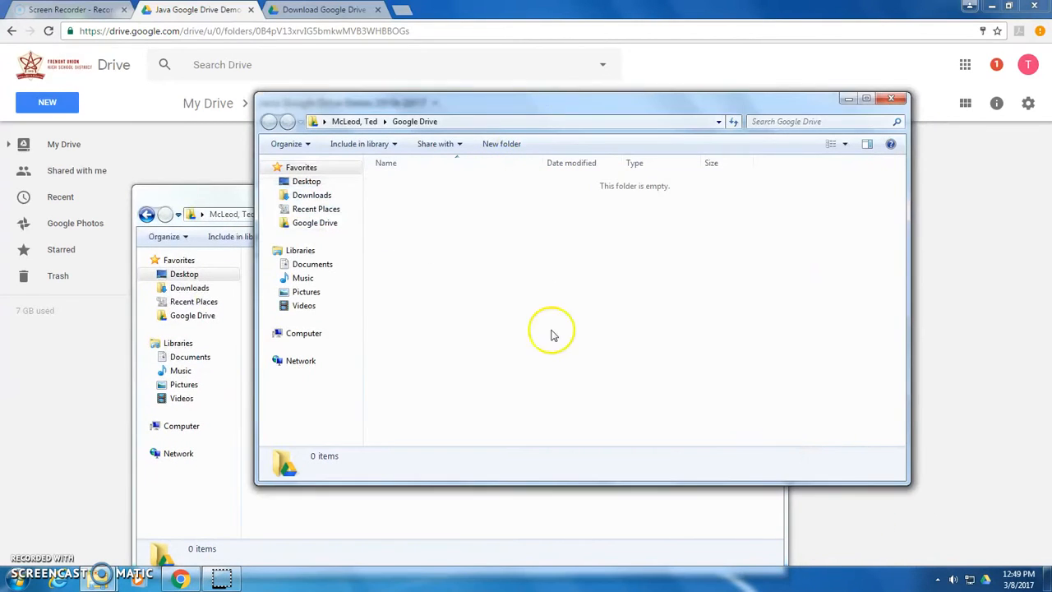
{"action": "left_click", "coordinate": [93, 580]}
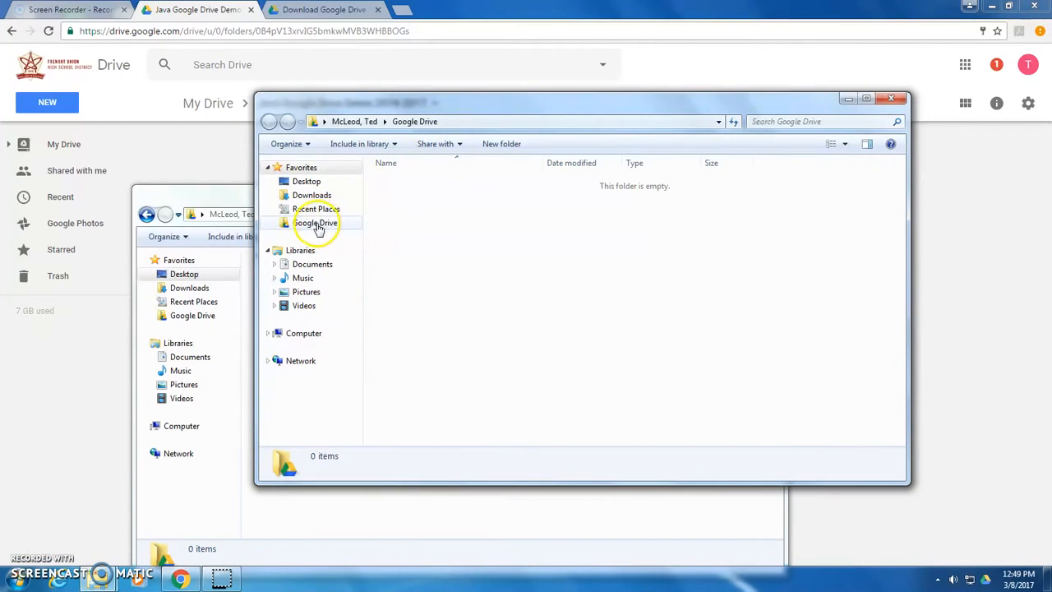
{"action": "left_click", "coordinate": [312, 263]}
{"action": "left_click_drag", "start_coordinate": [293, 102], "coordinate": [579, 96]}
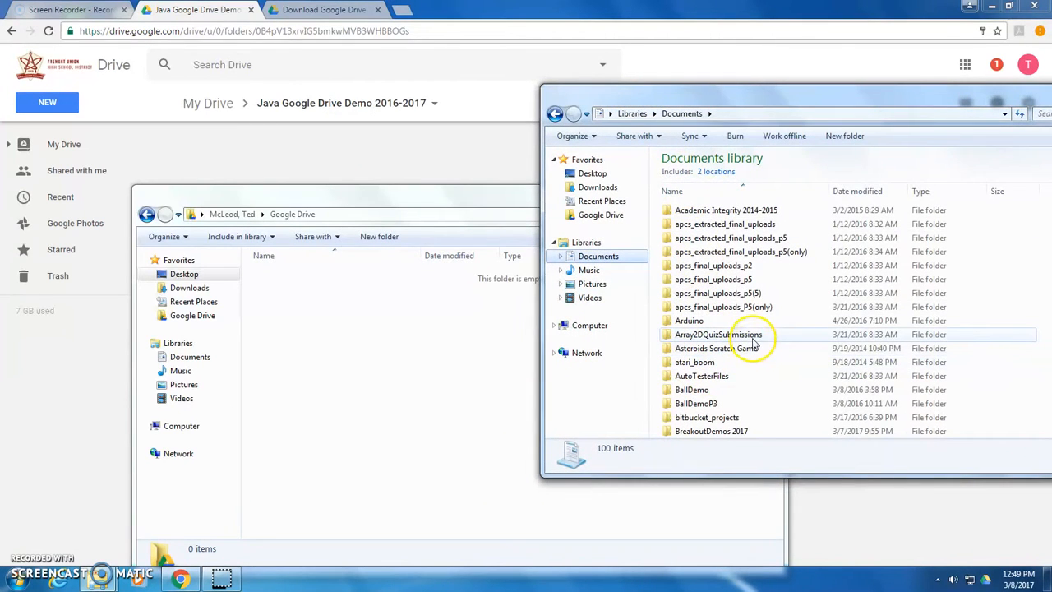
{"action": "double_click", "coordinate": [742, 430]}
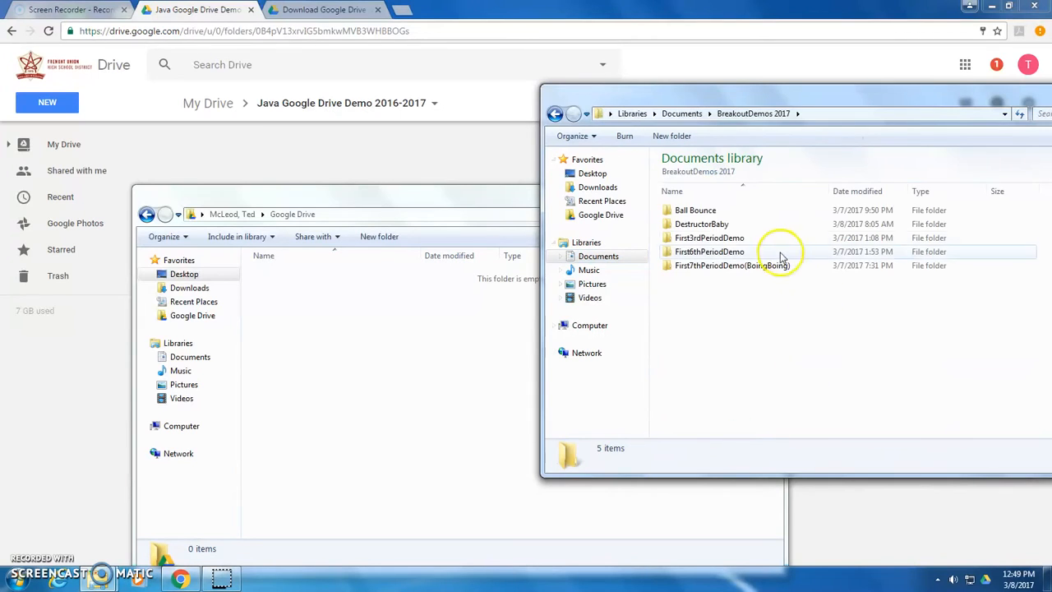
Step: Copy the Ball Bounce folder from BreakoutDemos 2017 into the local Google Drive folder
{"action": "left_click", "coordinate": [696, 211]}
{"action": "left_click_drag", "start_coordinate": [696, 210], "coordinate": [371, 357]}
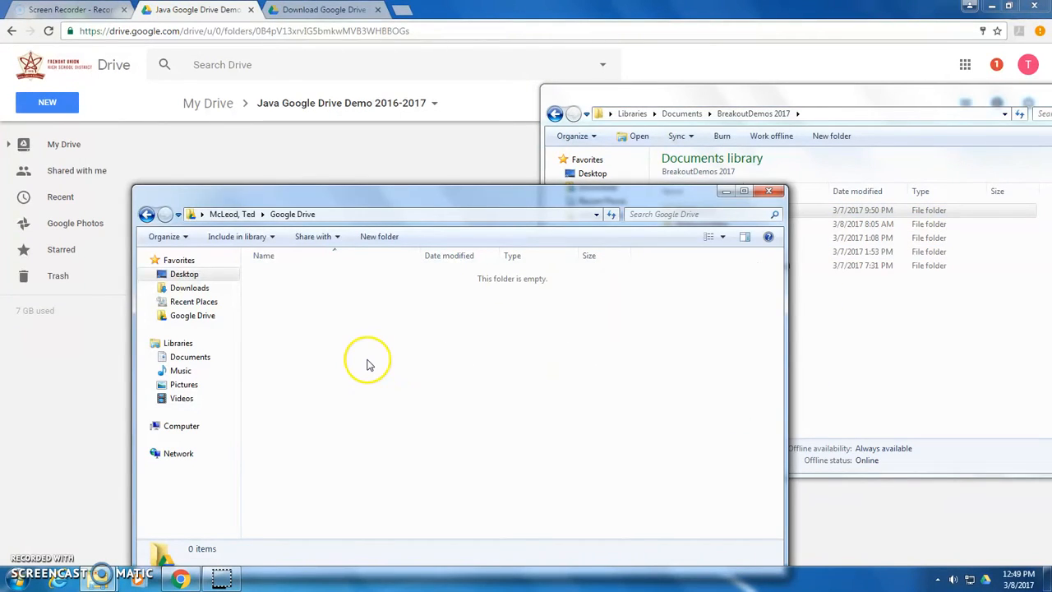
{"action": "left_click", "coordinate": [775, 97]}
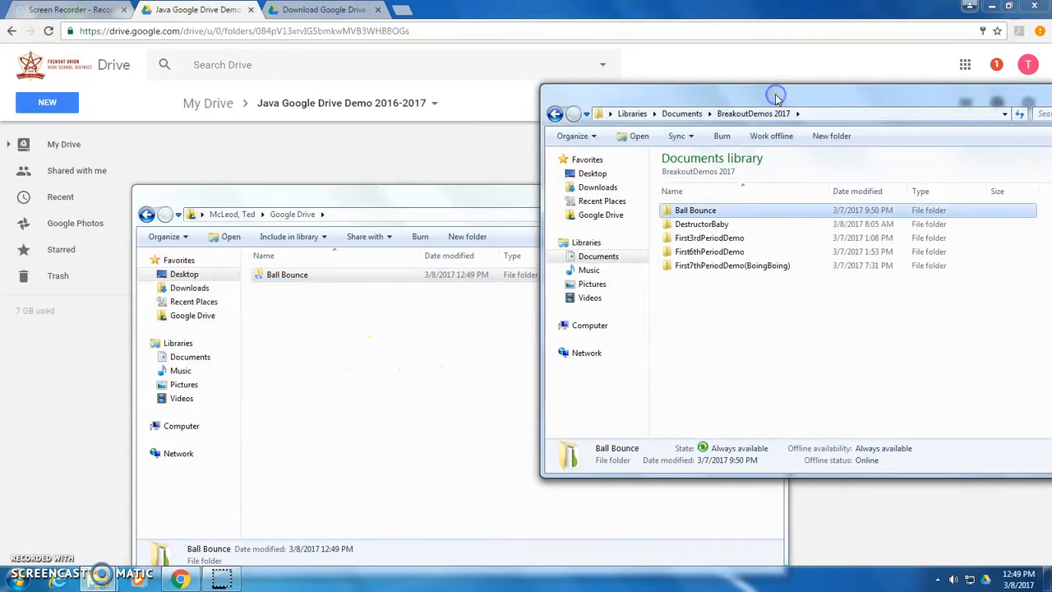
{"action": "left_click", "coordinate": [352, 198]}
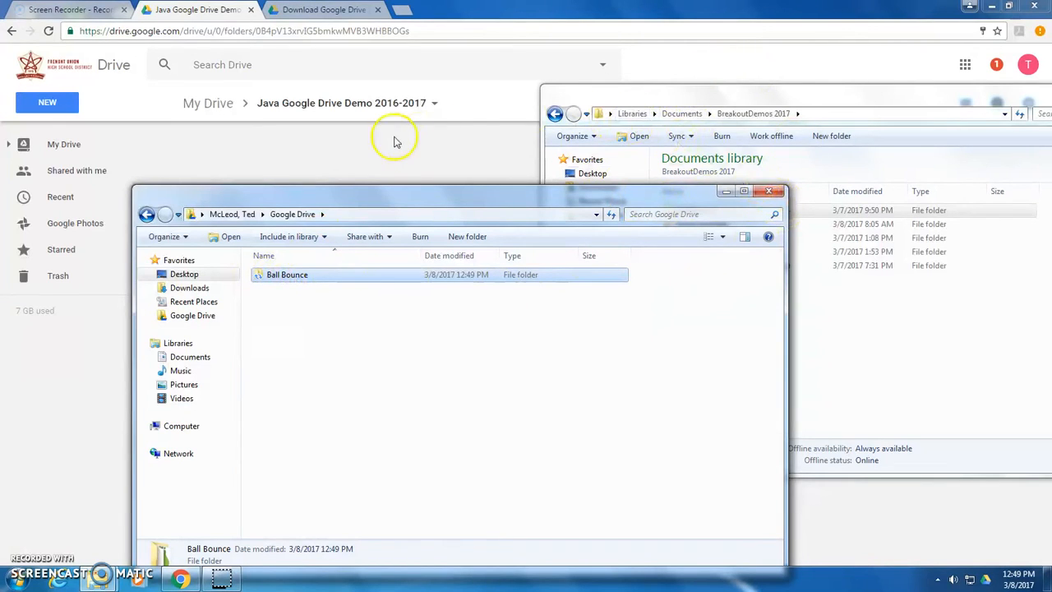
Step: Check the sync progress in the Google Drive desktop client and open the Java Google Drive Demo 2016-2017 folder in web Drive
{"action": "left_click", "coordinate": [348, 167]}
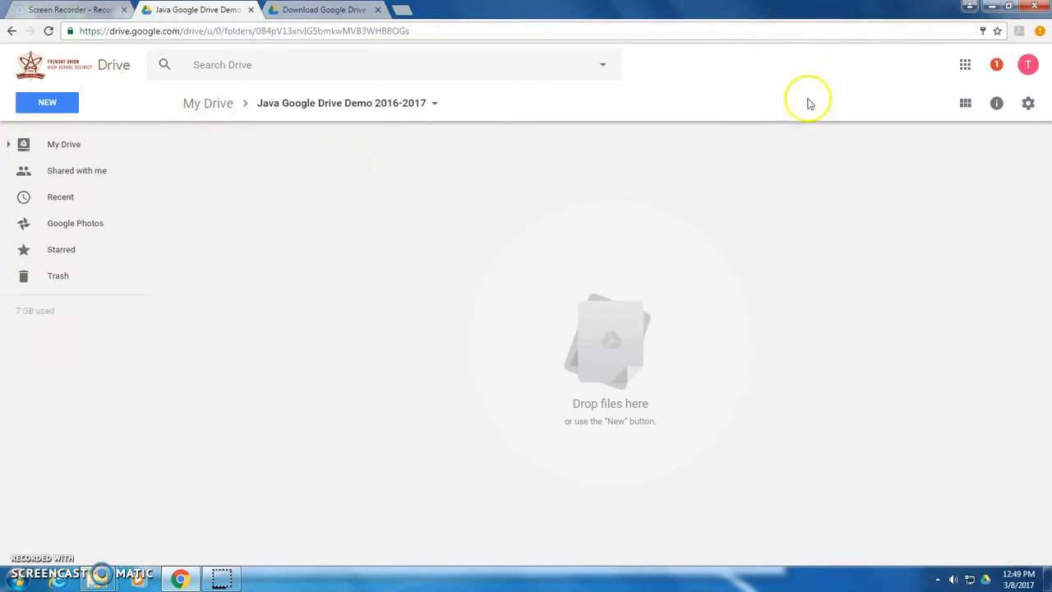
{"action": "left_click", "coordinate": [986, 580]}
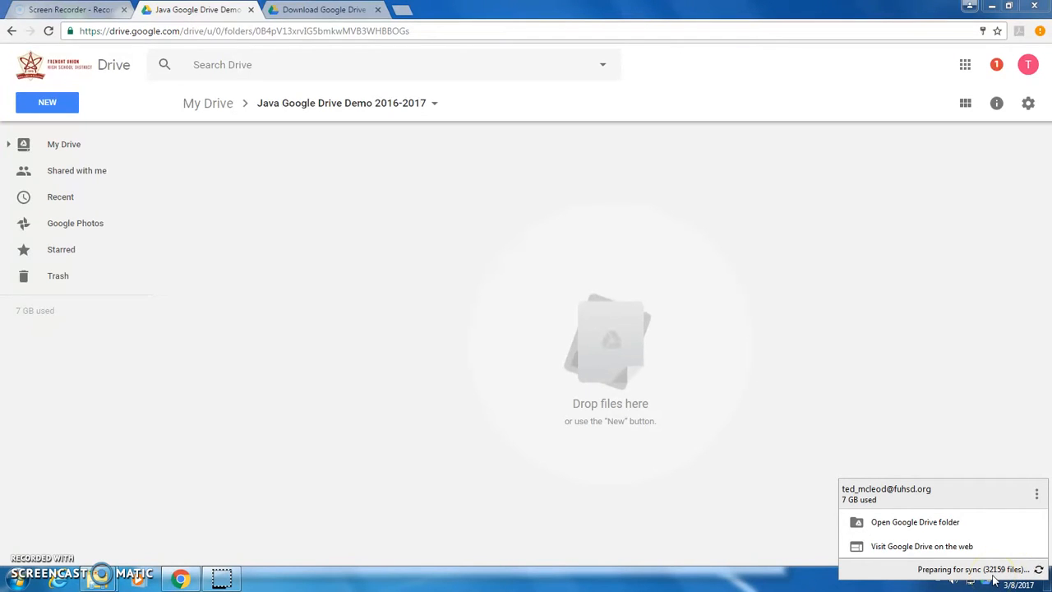
{"action": "left_click", "coordinate": [1038, 494]}
{"action": "left_click", "coordinate": [1009, 479]}
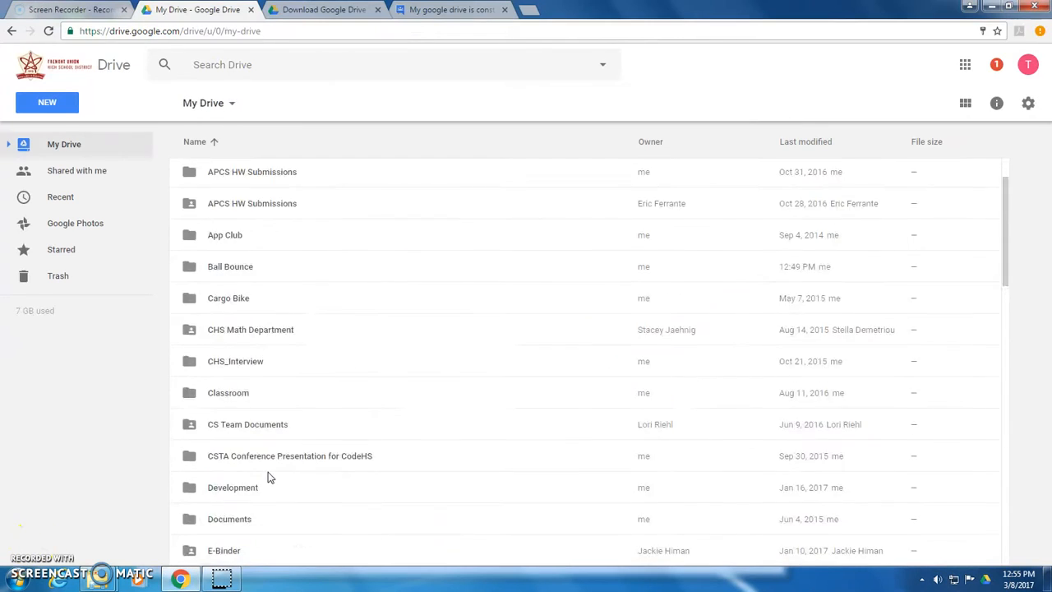
{"action": "scroll", "coordinate": [267, 478], "scroll_direction": "down", "scroll_amount": 4}
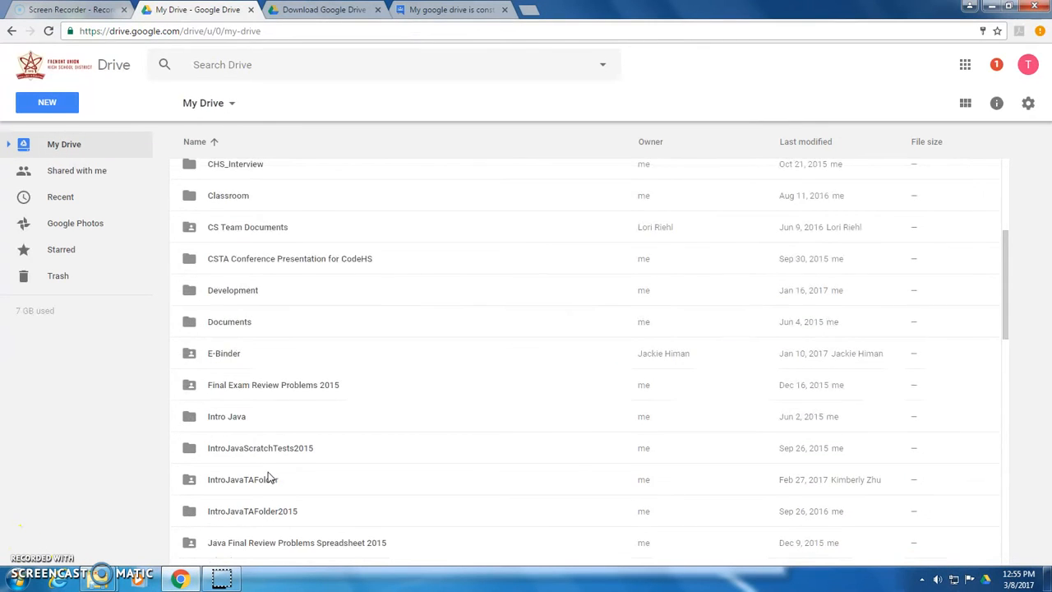
{"action": "double_click", "coordinate": [250, 444]}
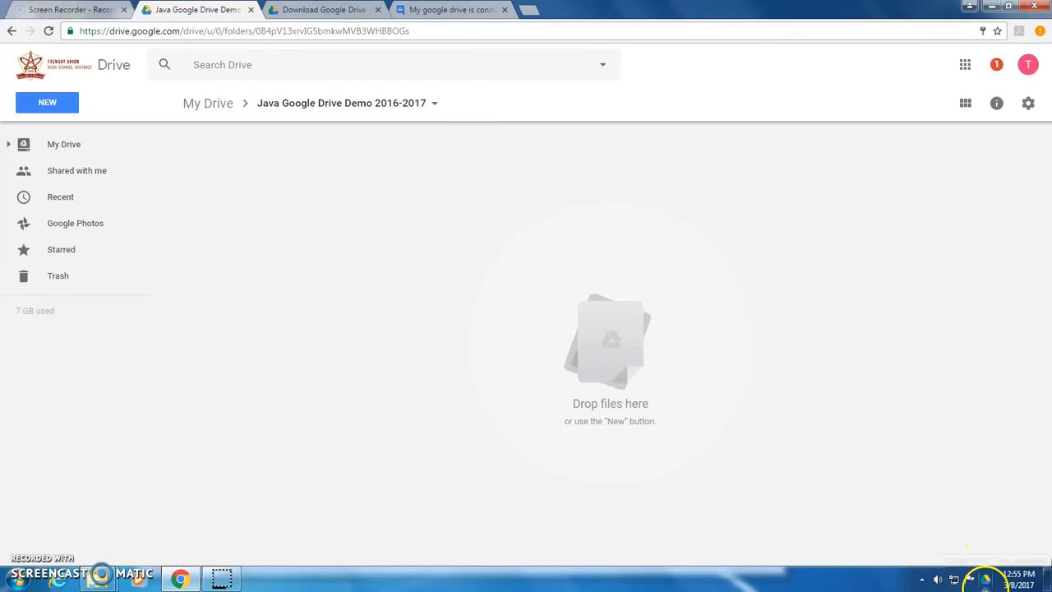
Step: Switch to the local Google Drive explorer window and move the Ball Bounce folder into Java Google Drive Demo 2016-2017
{"action": "mouse_move", "coordinate": [101, 576]}
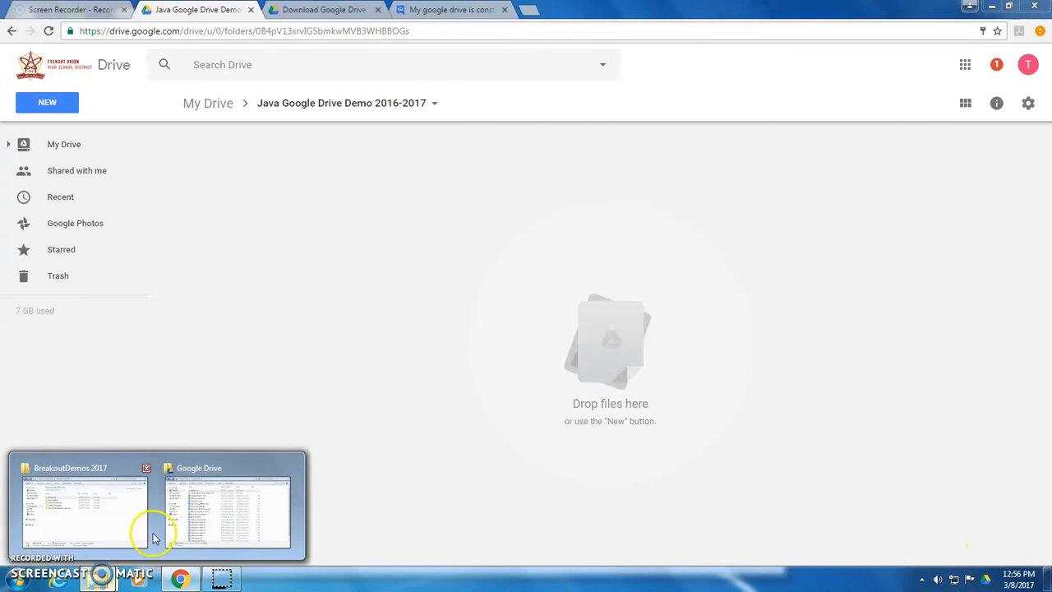
{"action": "mouse_move", "coordinate": [179, 530]}
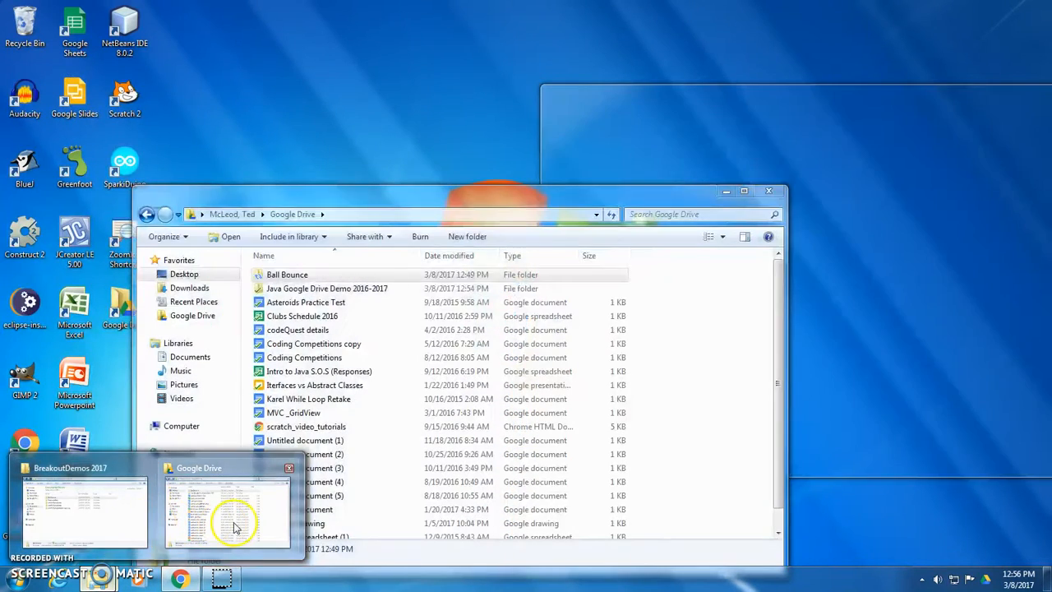
{"action": "left_click", "coordinate": [234, 526]}
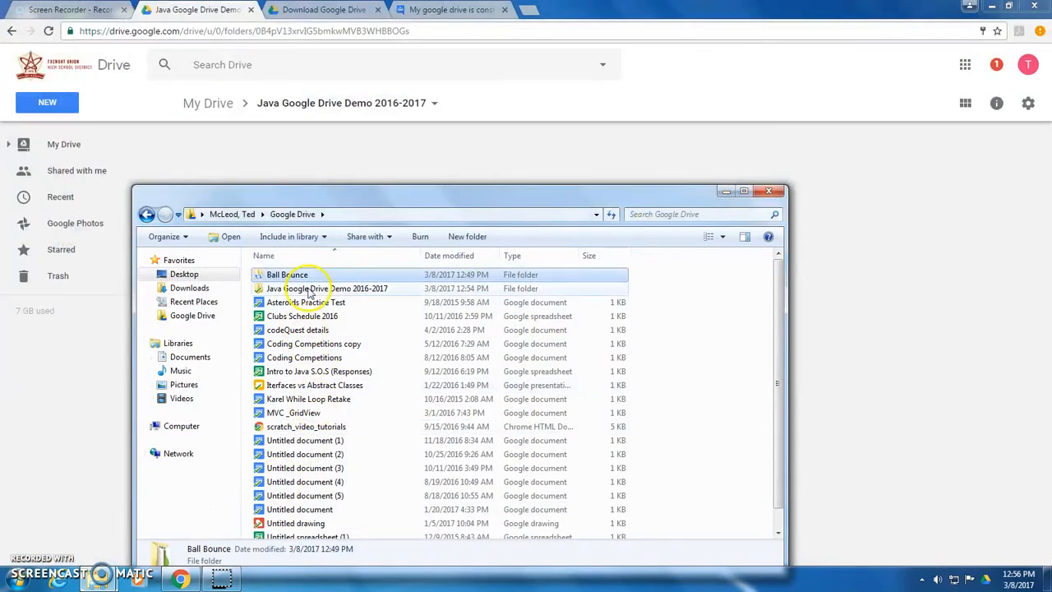
{"action": "left_click", "coordinate": [296, 289]}
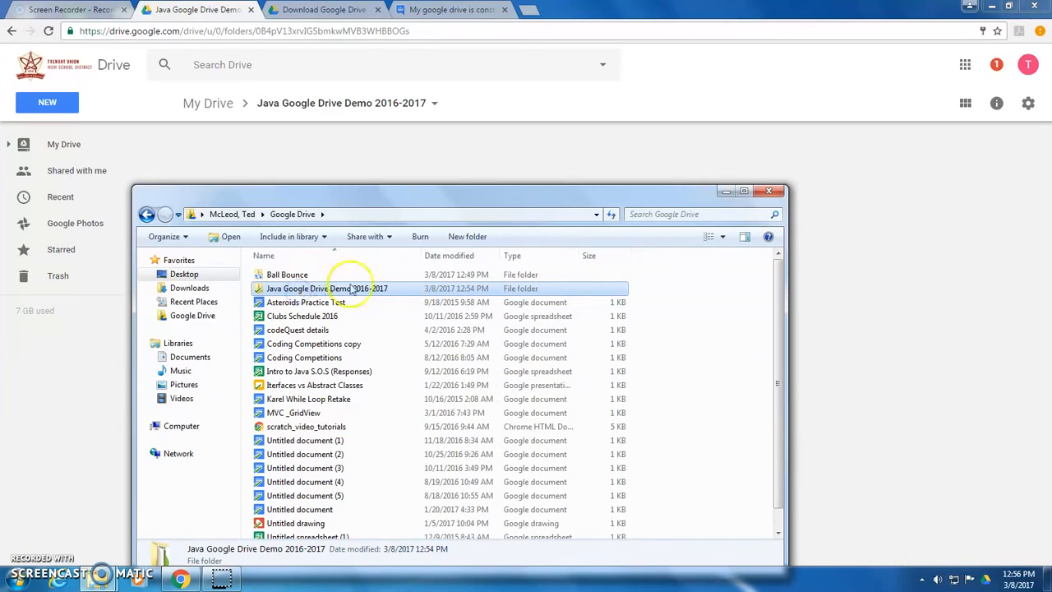
{"action": "left_click_drag", "start_coordinate": [779, 335], "coordinate": [779, 301]}
{"action": "left_click_drag", "start_coordinate": [271, 277], "coordinate": [279, 289]}
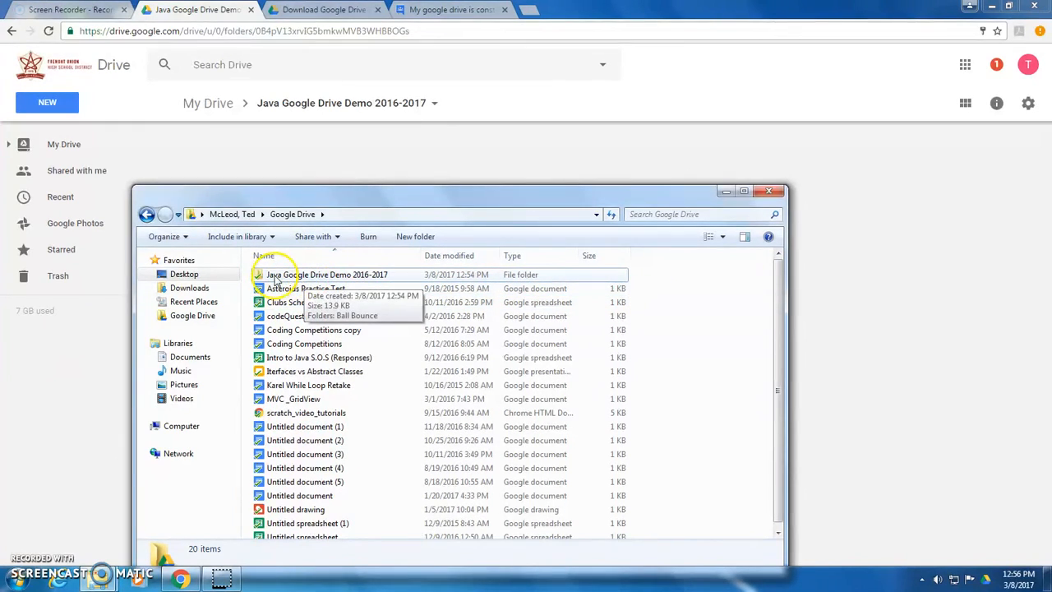
Step: Open the local Java Google Drive Demo 2016-2017 folder to check its contents, and reload the same folder in web Drive
{"action": "double_click", "coordinate": [276, 279]}
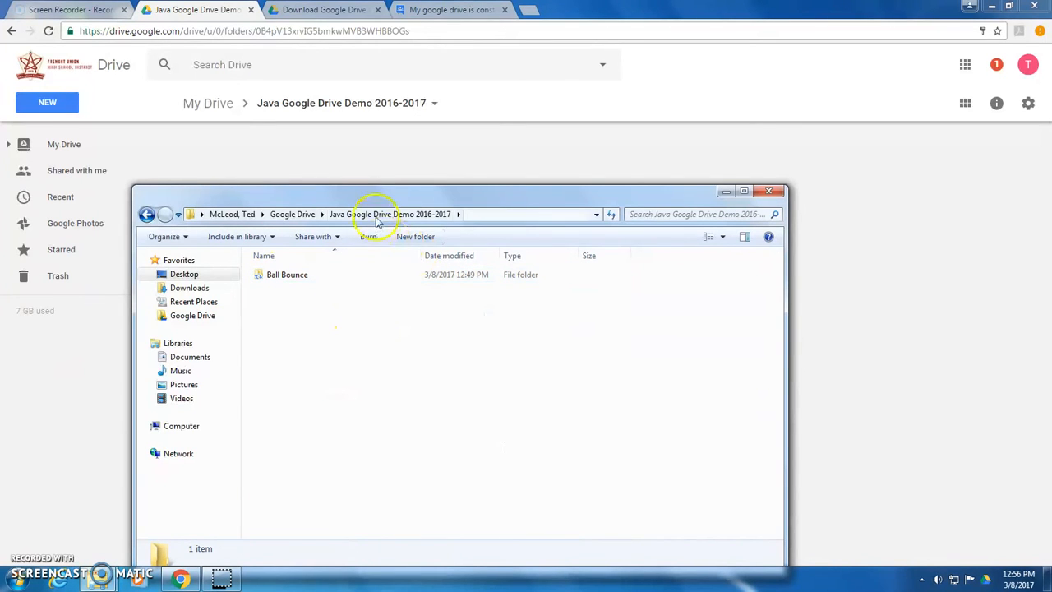
{"action": "left_click", "coordinate": [499, 103]}
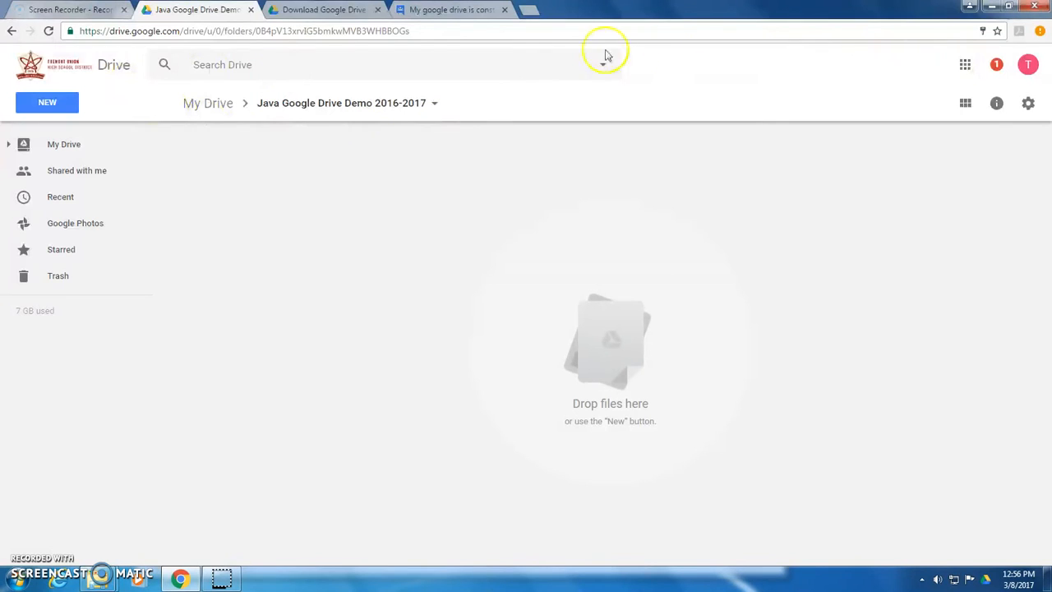
{"action": "left_click", "coordinate": [49, 30]}
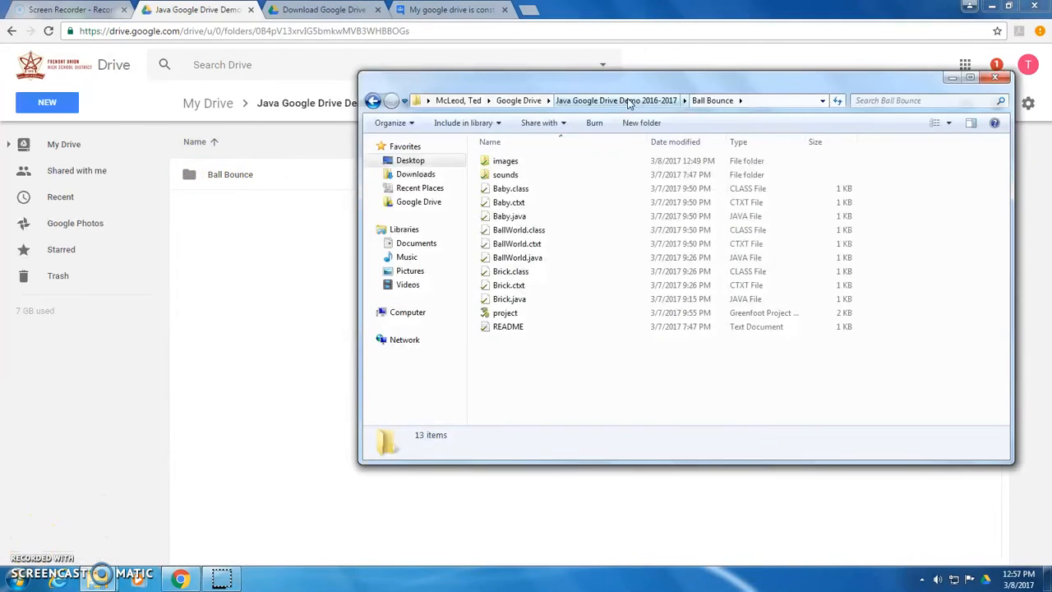
Step: Create a text document named "This is new" inside the local Ball Bounce folder of the Java demo folder
{"action": "left_click", "coordinate": [626, 101]}
{"action": "double_click", "coordinate": [510, 165]}
{"action": "right_click", "coordinate": [505, 361]}
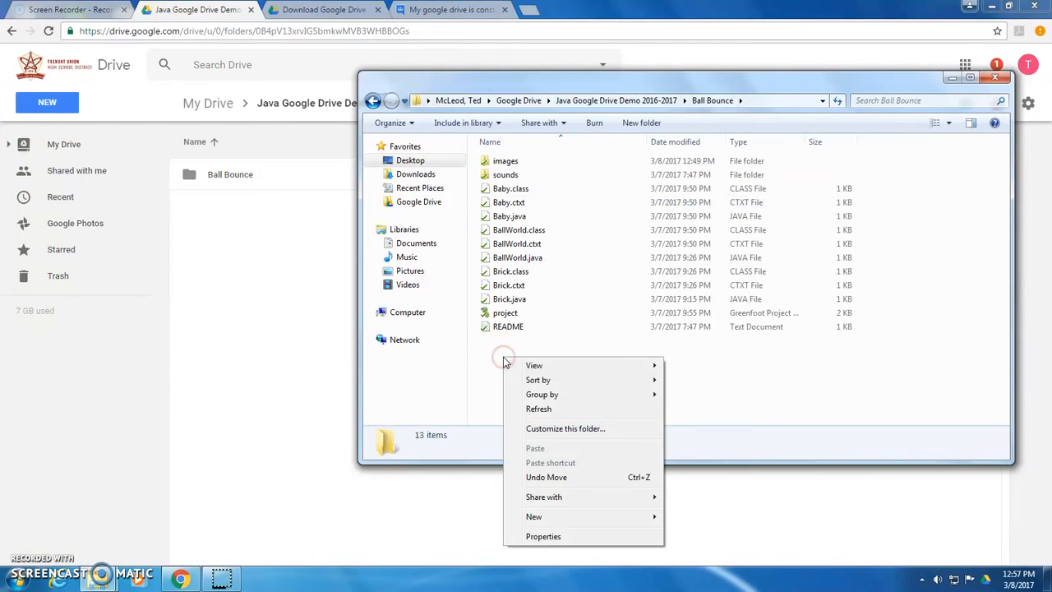
{"action": "mouse_move", "coordinate": [563, 522]}
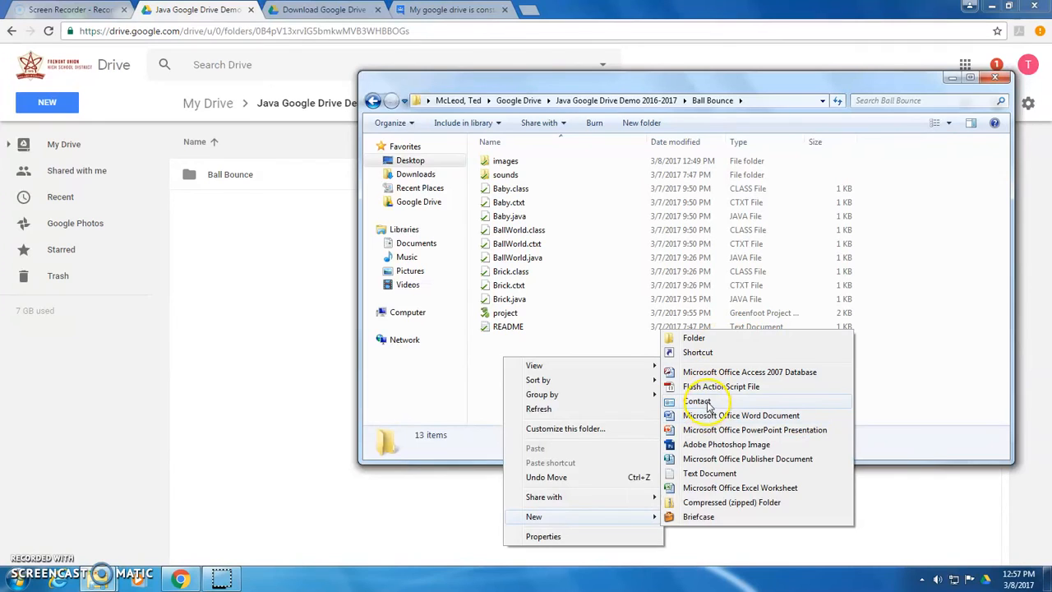
{"action": "left_click", "coordinate": [711, 473]}
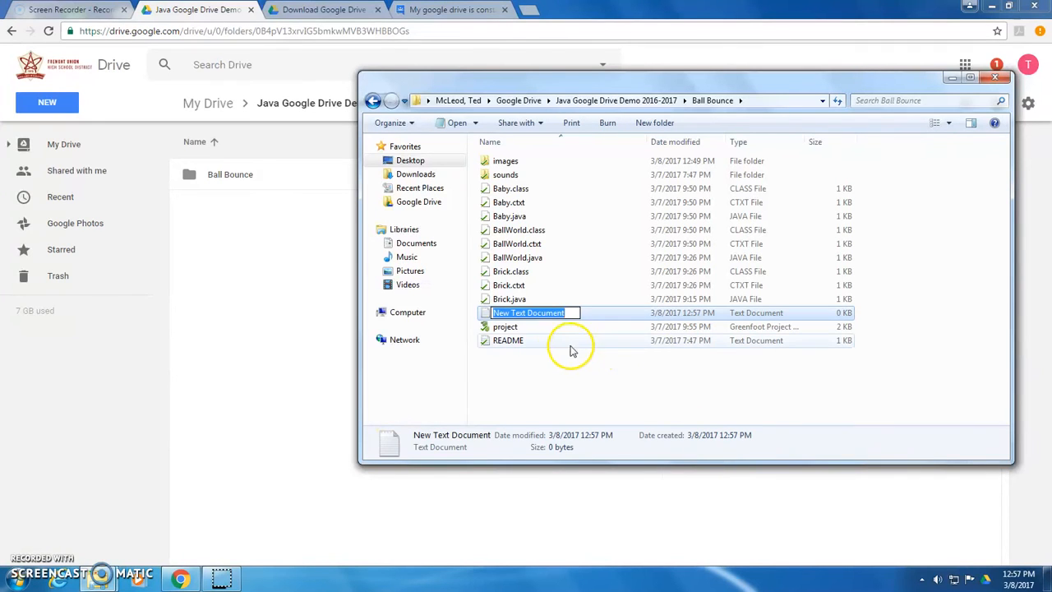
{"action": "type", "text": "This is new"}
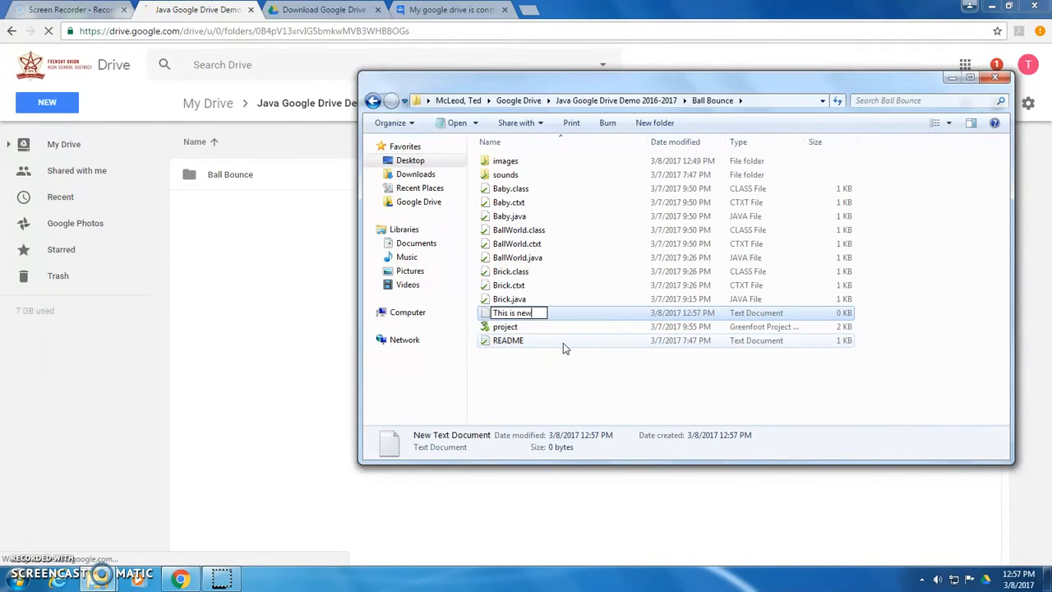
{"action": "left_click", "coordinate": [571, 346]}
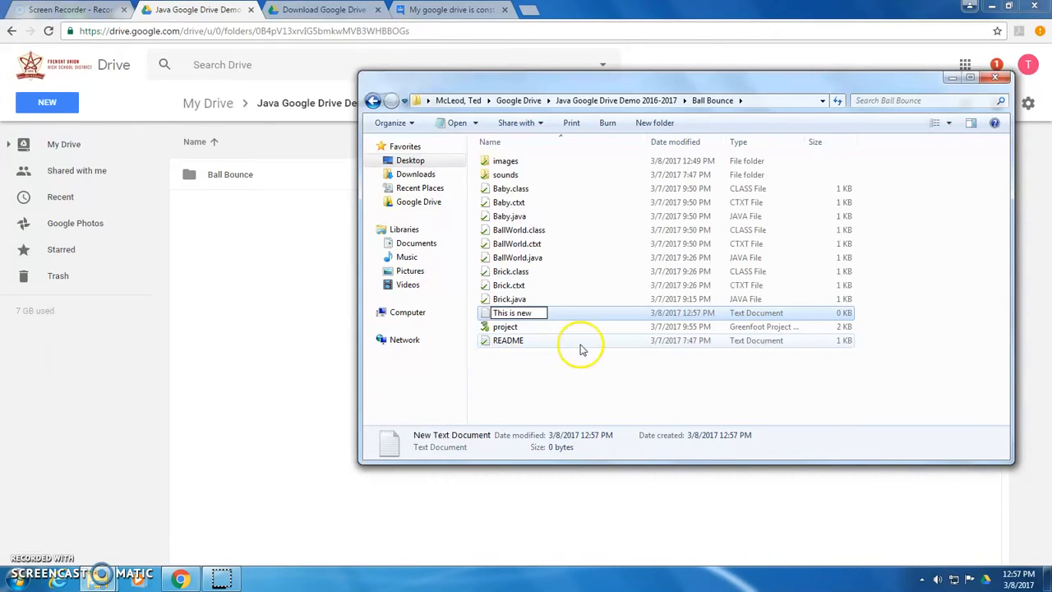
Step: Open the This is new text document in Notepad, enter "hello world", save it and close Notepad
{"action": "left_click", "coordinate": [512, 341]}
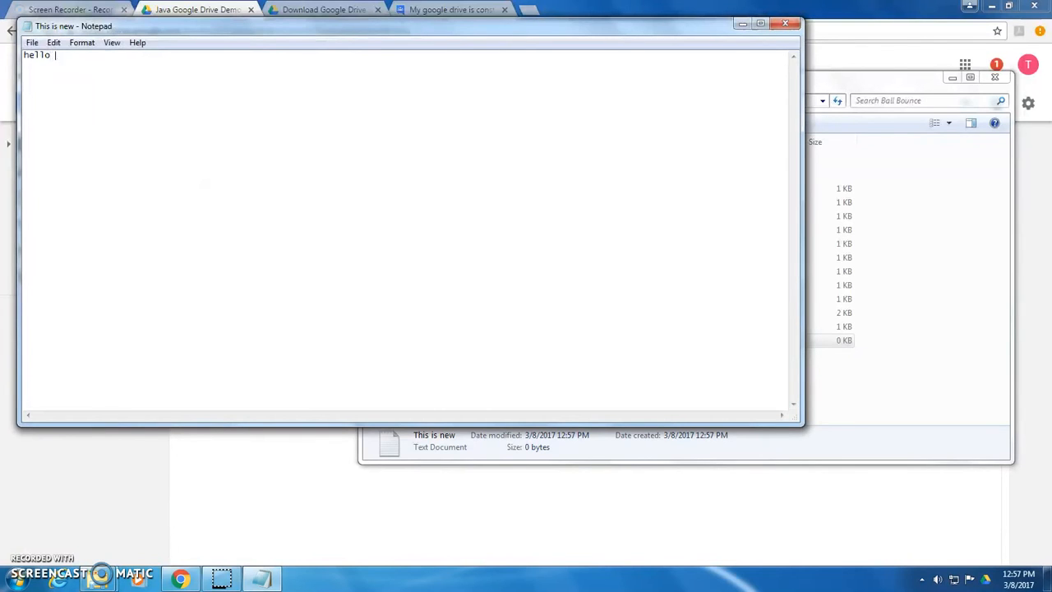
{"action": "left_click", "coordinate": [31, 43]}
{"action": "left_click", "coordinate": [52, 85]}
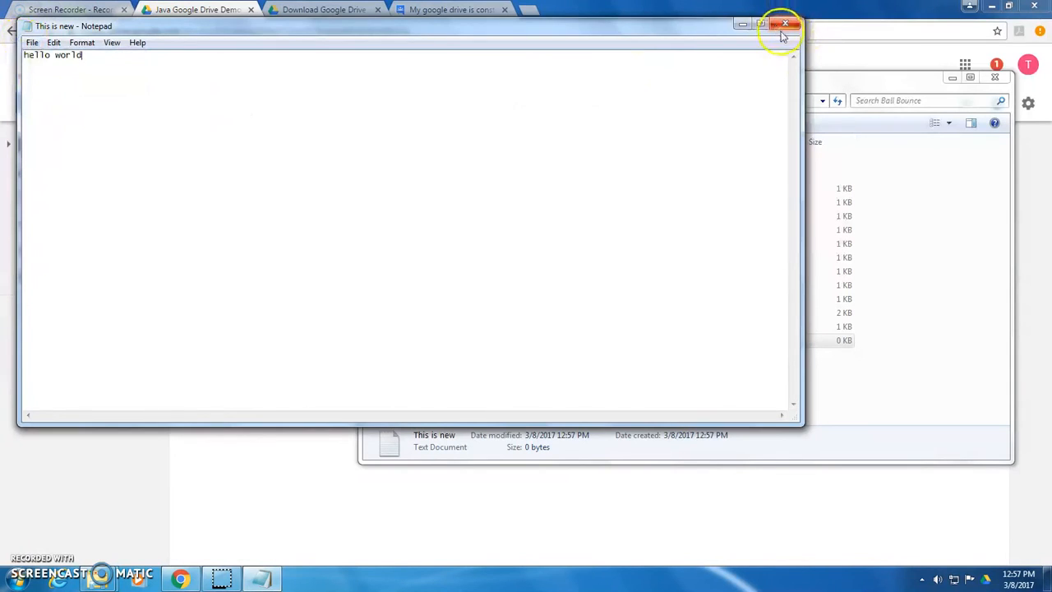
{"action": "left_click", "coordinate": [783, 33]}
Step: Check the desktop client's sync status and open This is new.txt from the Ball Bounce folder in web Drive
{"action": "left_click", "coordinate": [266, 307]}
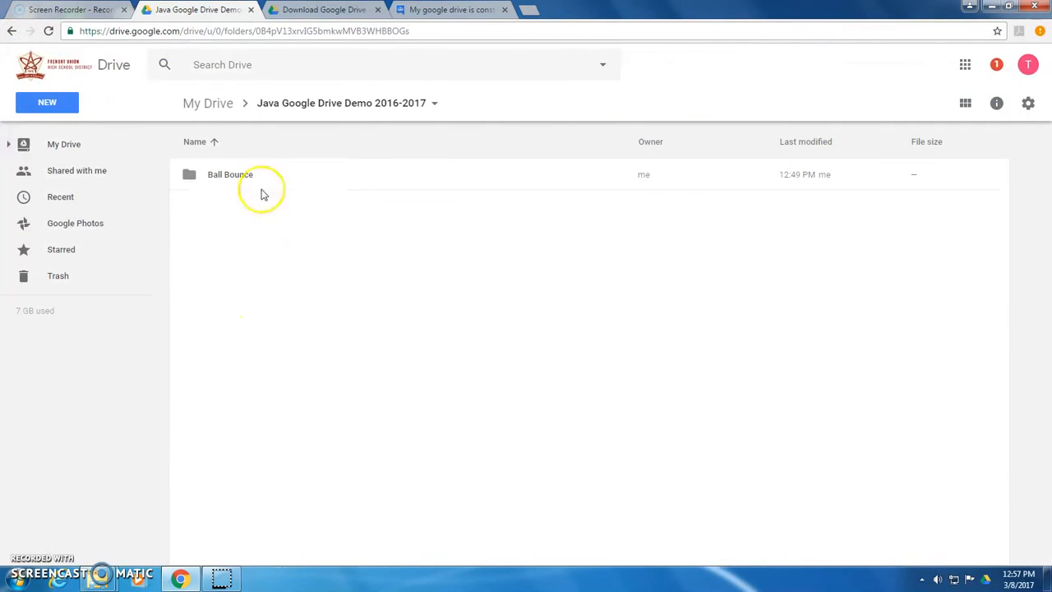
{"action": "left_click", "coordinate": [986, 579]}
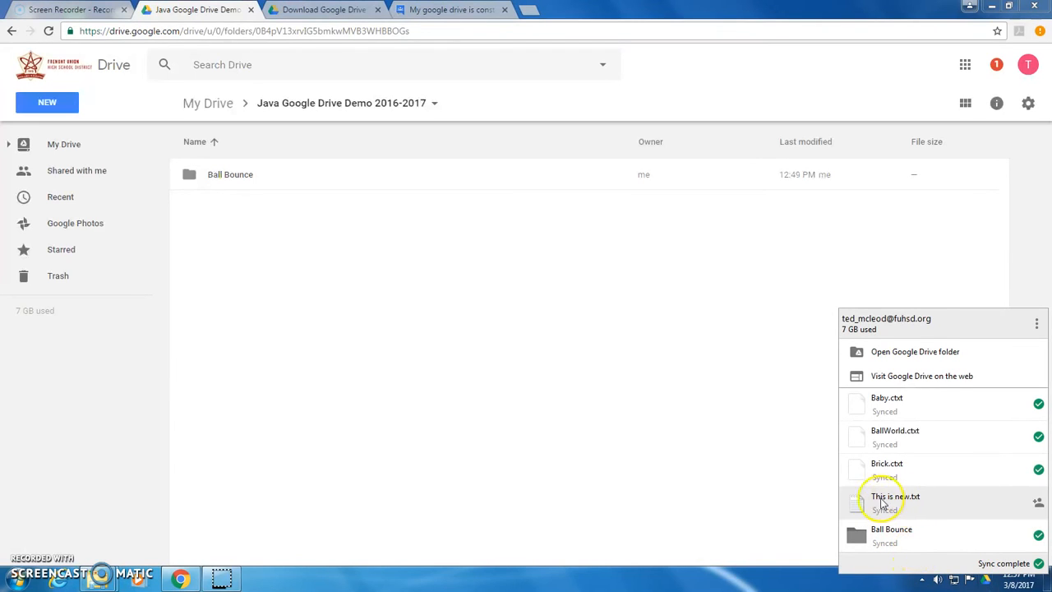
{"action": "left_click", "coordinate": [212, 176]}
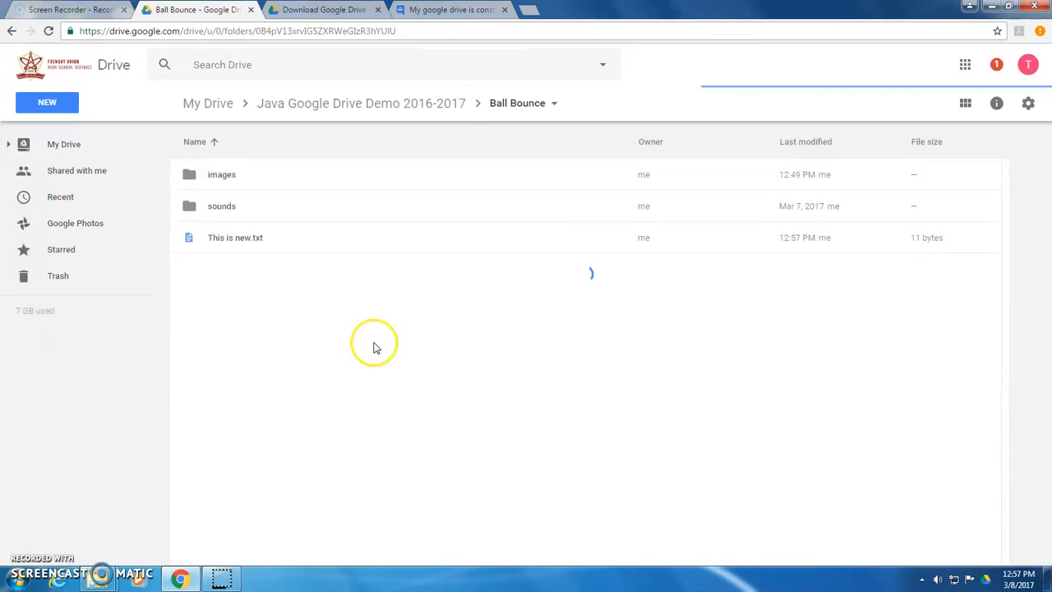
{"action": "left_click", "coordinate": [232, 237]}
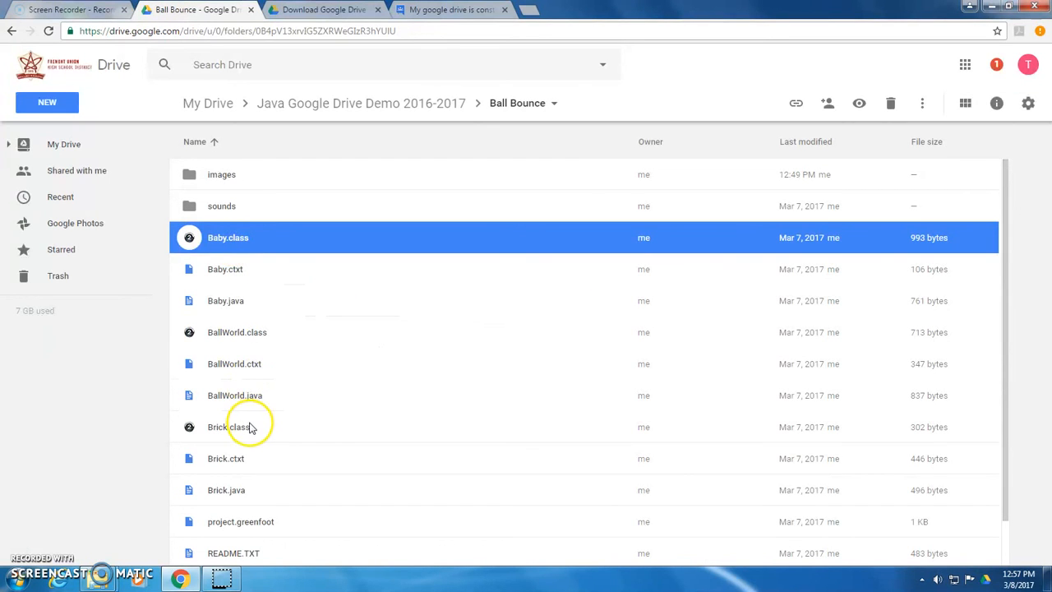
{"action": "scroll", "coordinate": [230, 544], "scroll_direction": "down", "scroll_amount": 1}
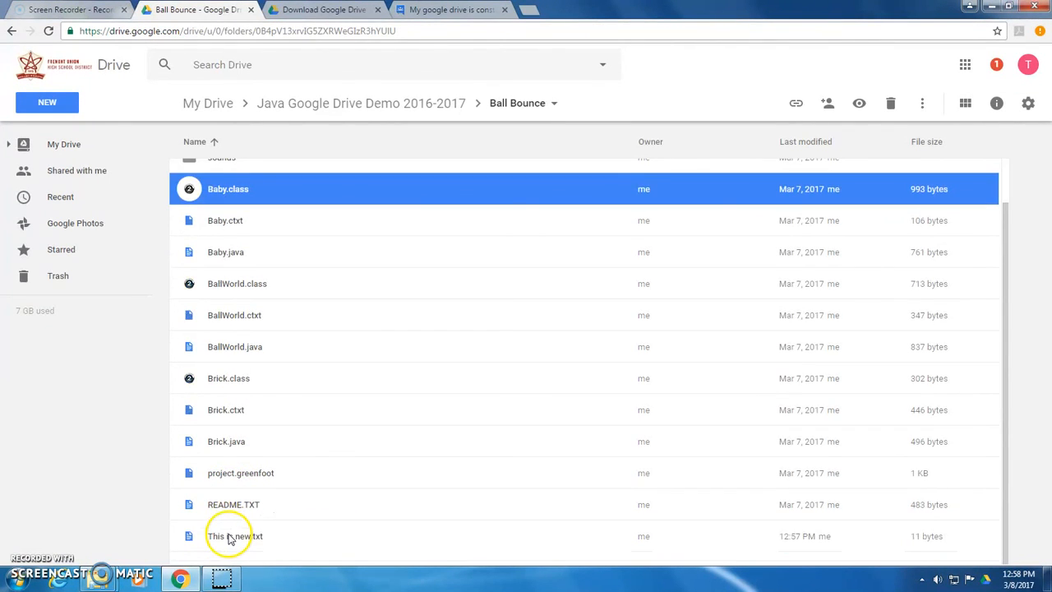
{"action": "left_click", "coordinate": [230, 535]}
{"action": "double_click", "coordinate": [255, 535]}
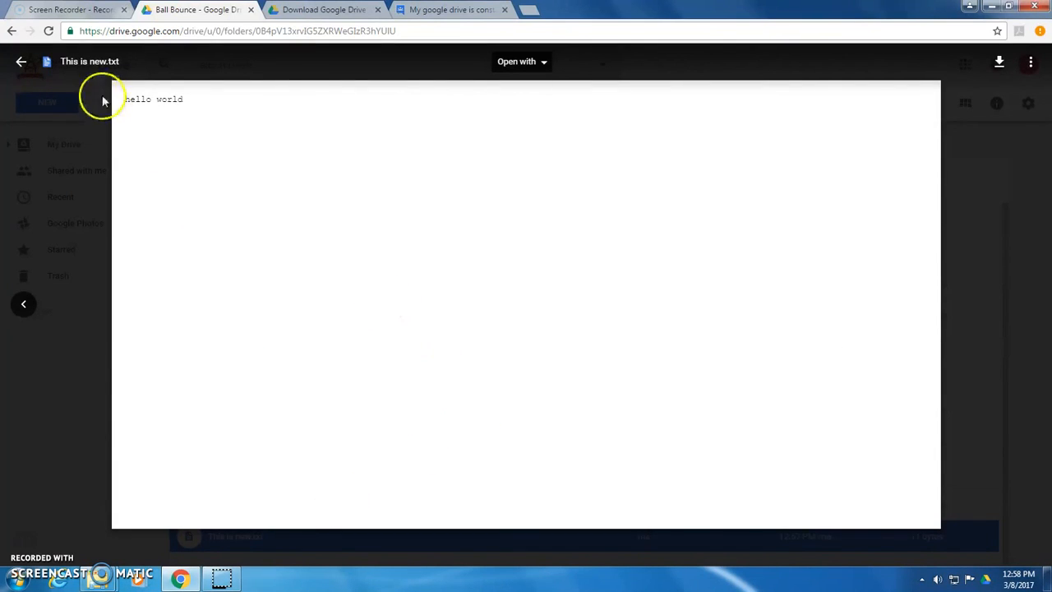